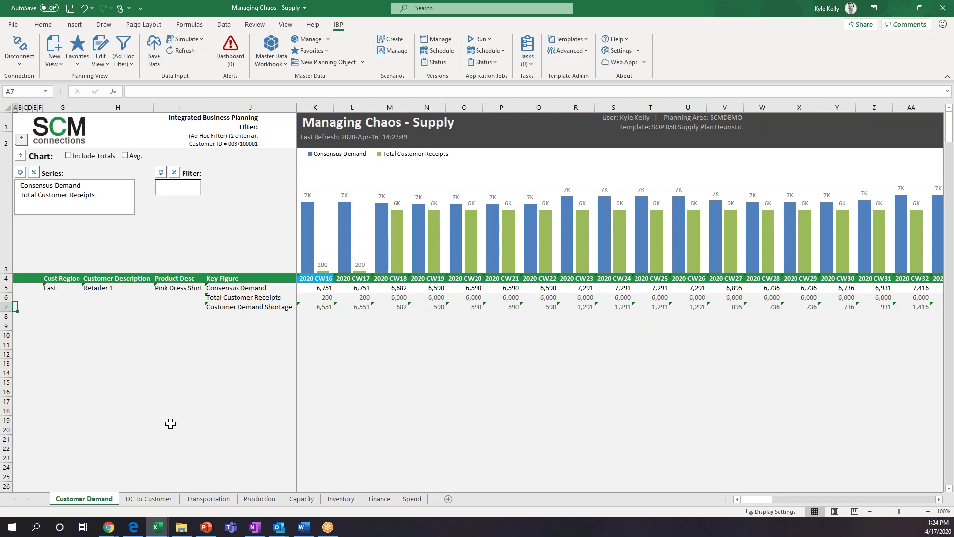
- Examine the Consensus Demand, Total Customer Receipts and Customer Demand Shortage rows for Retailer 1 on the Customer Demand sheet
click(10, 287)
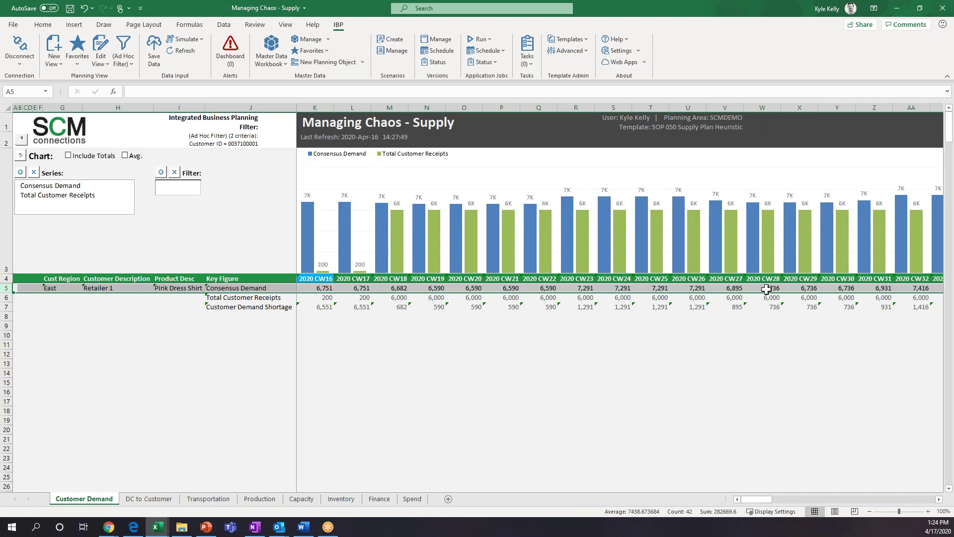
mouse_move(765, 500)
mouse_down()
mouse_move(784, 502)
mouse_move(750, 503)
mouse_up()
mouse_move(401, 225)
click(7, 307)
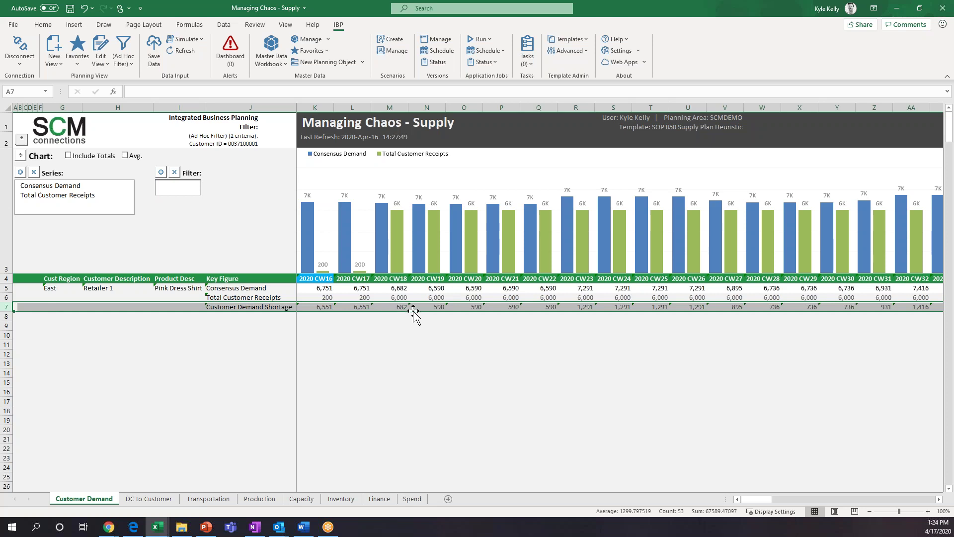
click(440, 307)
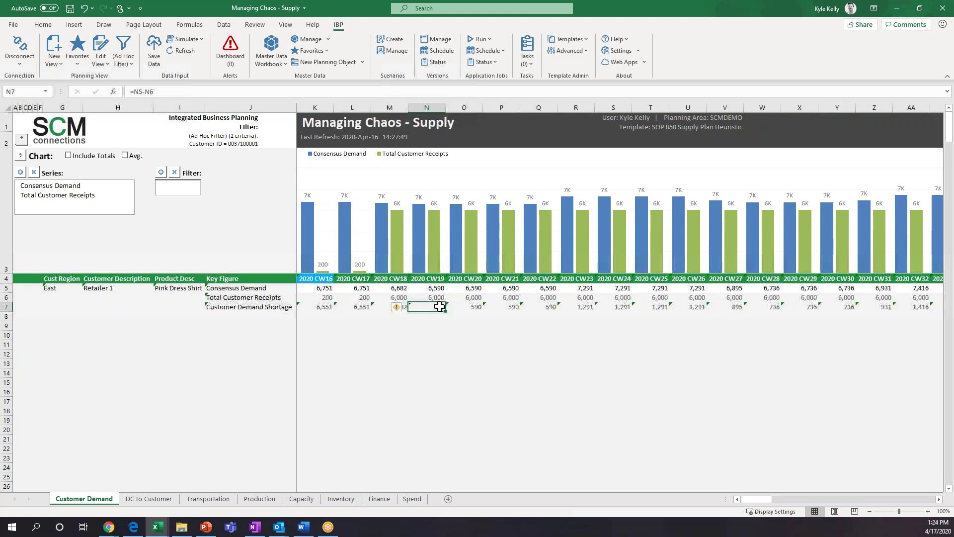
click(480, 308)
click(506, 308)
click(544, 307)
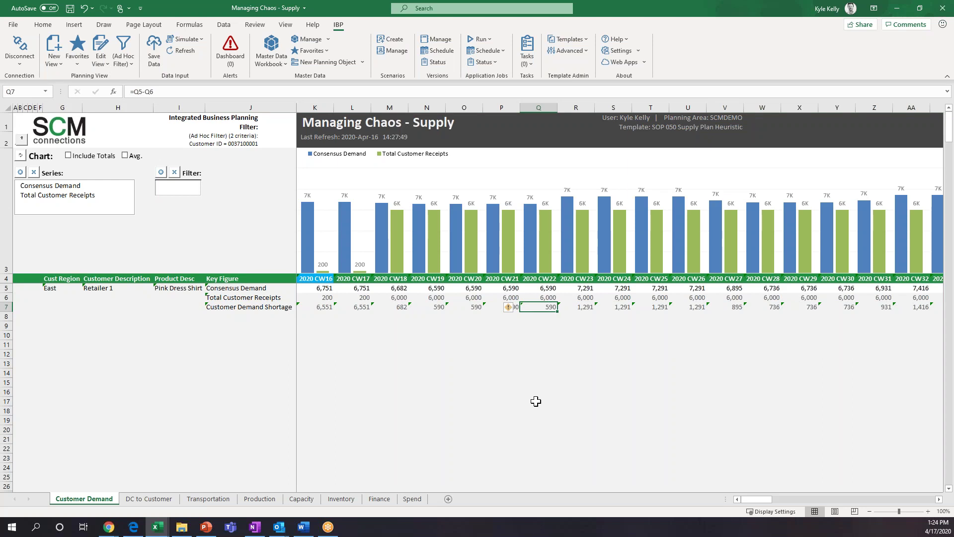
click(399, 297)
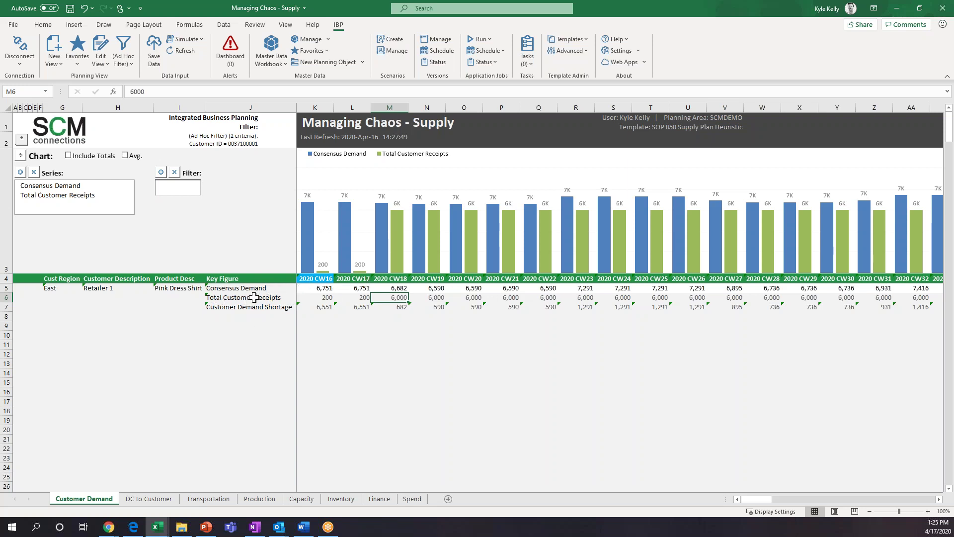
- Review the DC Boston Customer Supply row on the DC to Customer sheet
click(145, 500)
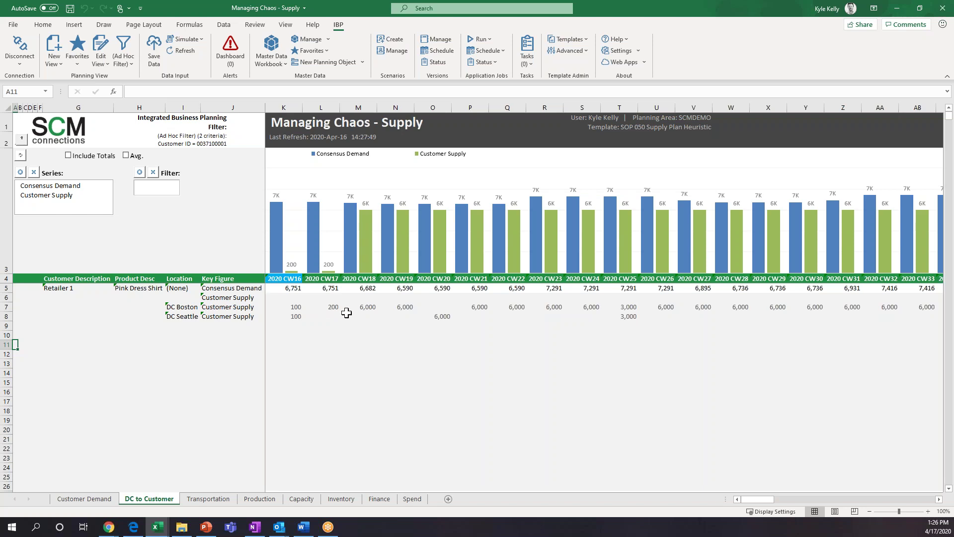
click(10, 307)
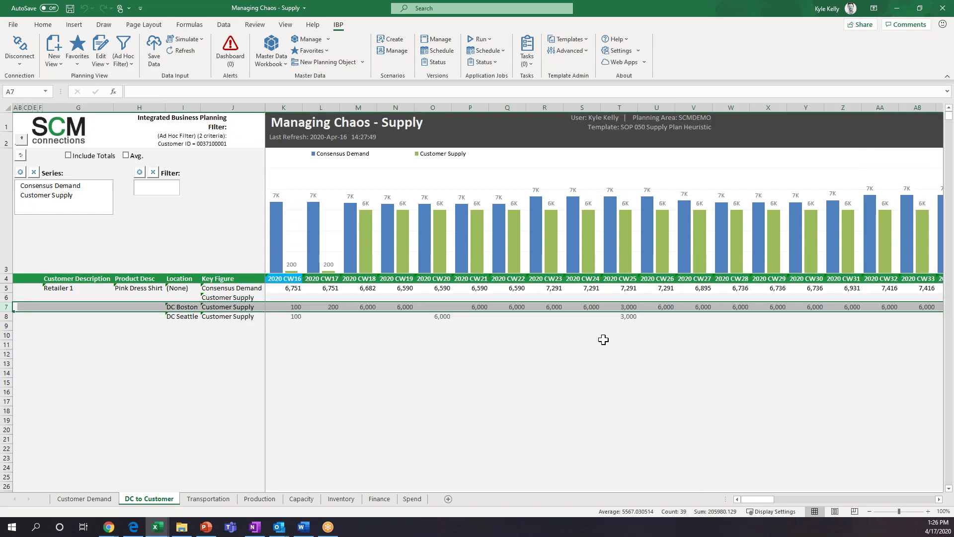
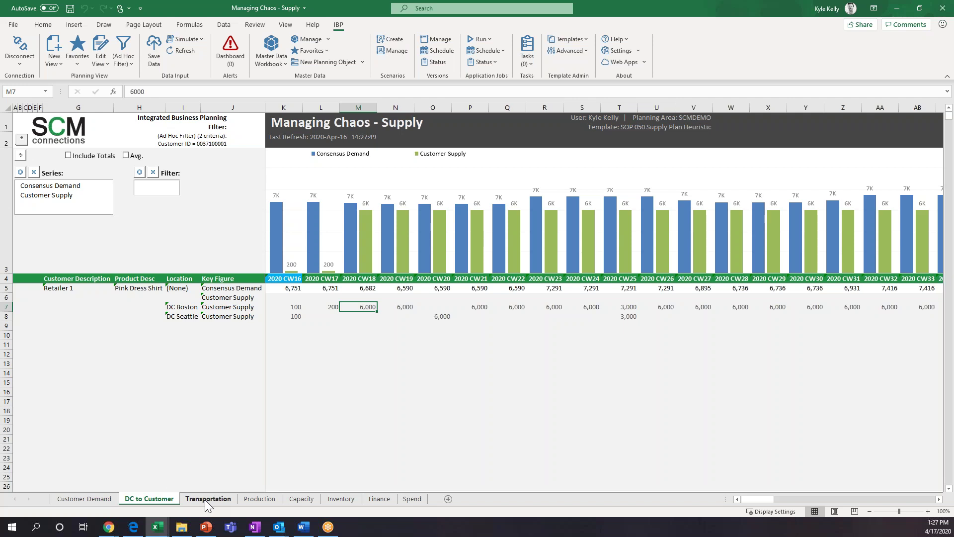
- Compare the DCs' inbound transport receipts with the plants' transport supply on the Transportation sheet, focusing on the DC Boston rows
click(207, 501)
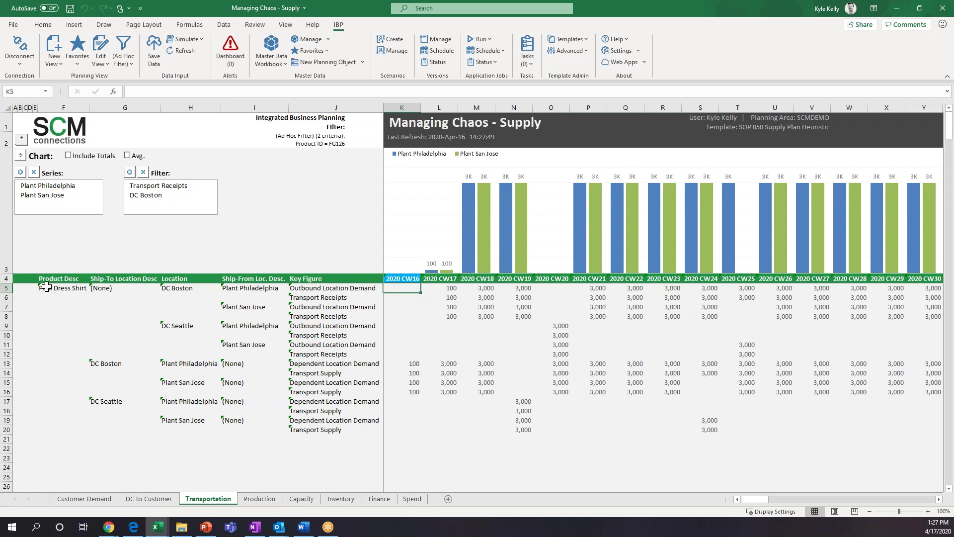
drag(6, 288, 7, 354)
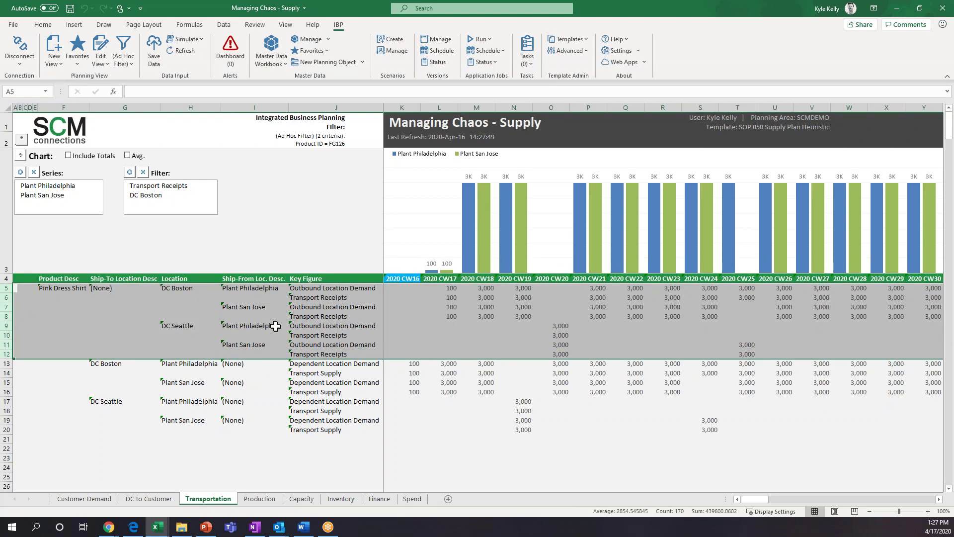
click(310, 297)
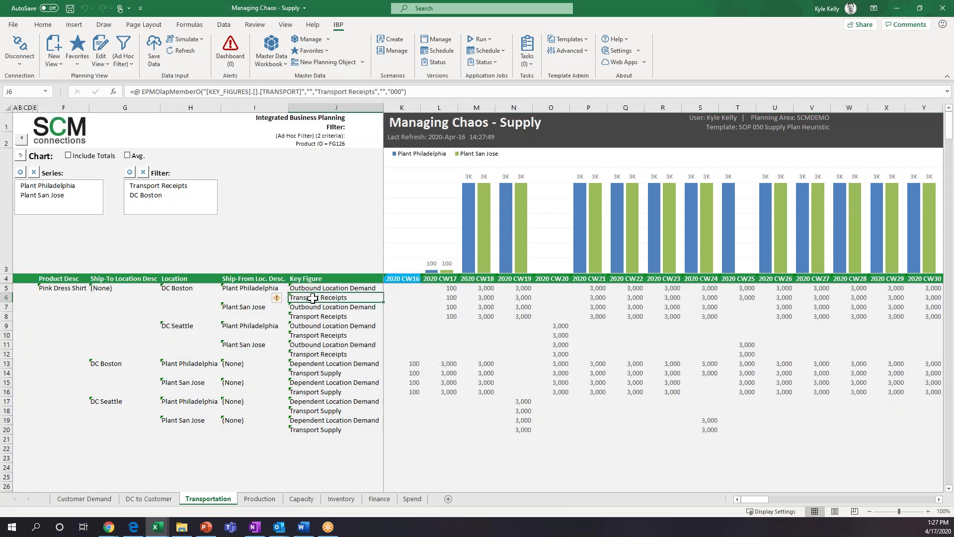
click(176, 289)
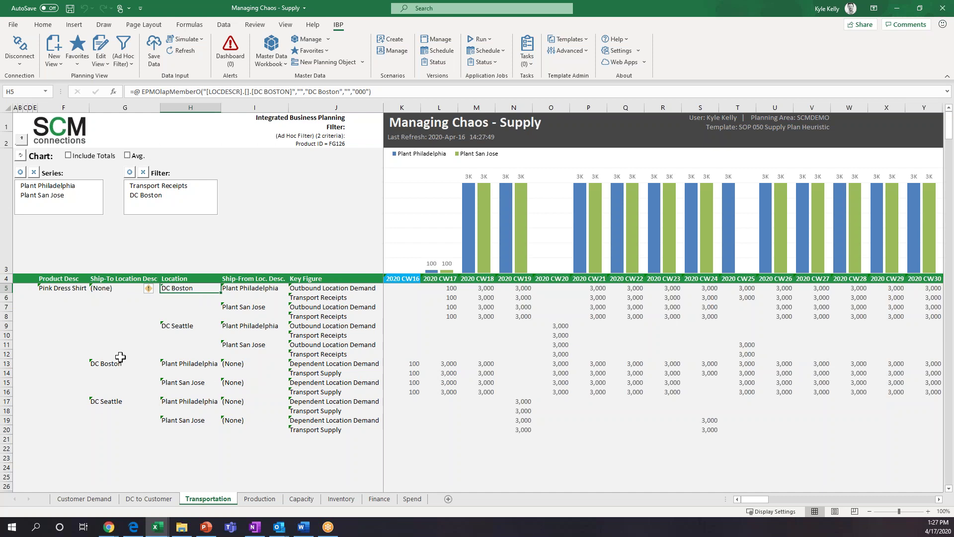
click(413, 374)
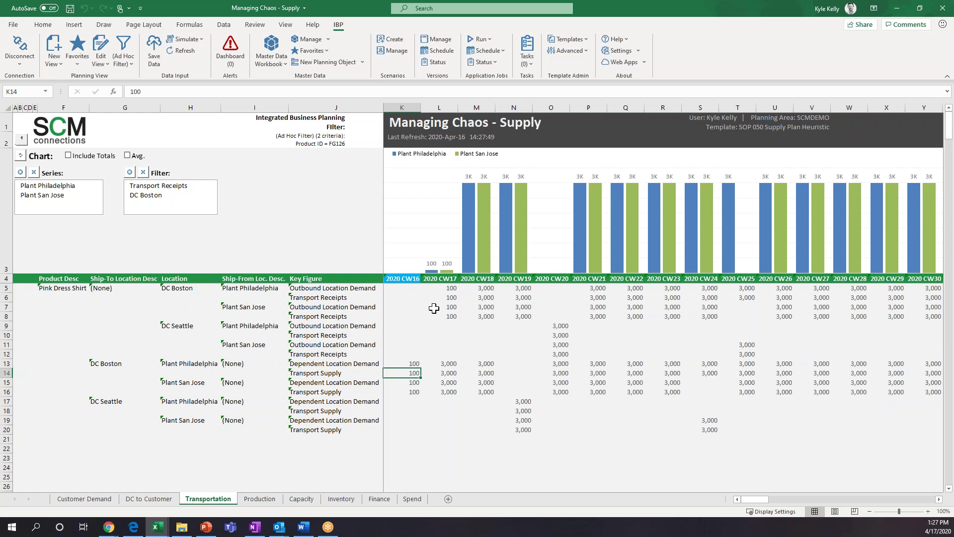
click(449, 297)
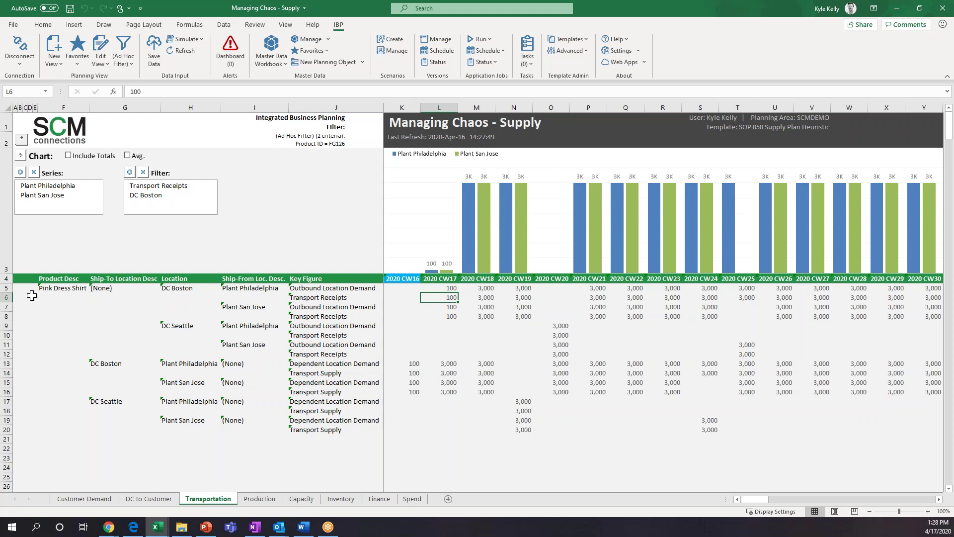
click(6, 287)
drag(7, 288, 9, 314)
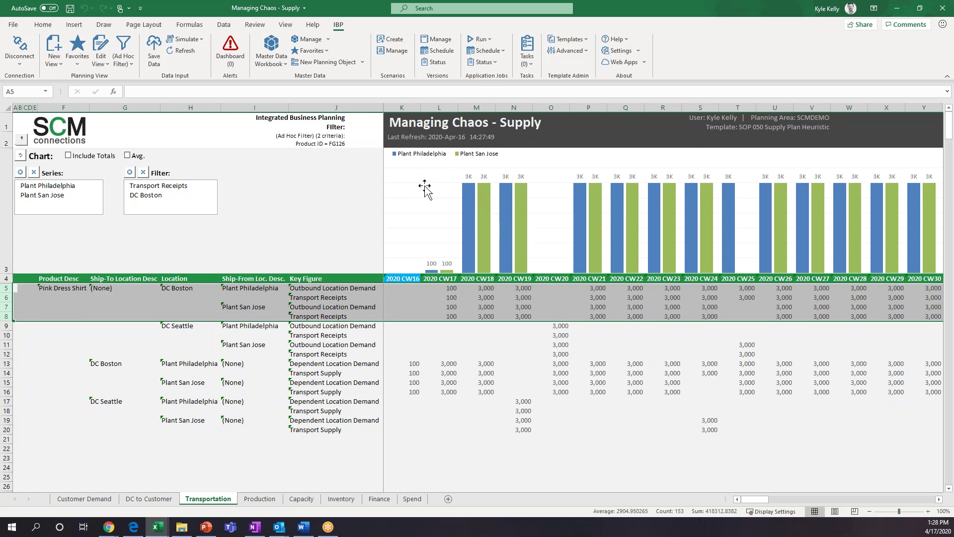
- Highlight the Capacity Utilization rows of Plant Philadelphia and Plant San Jose together on the Capacity sheet
click(300, 499)
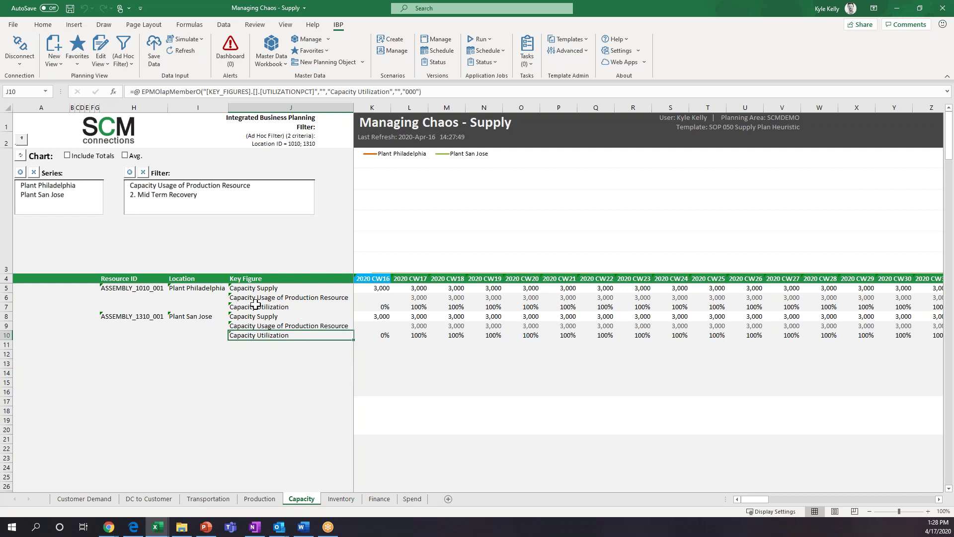
click(6, 307)
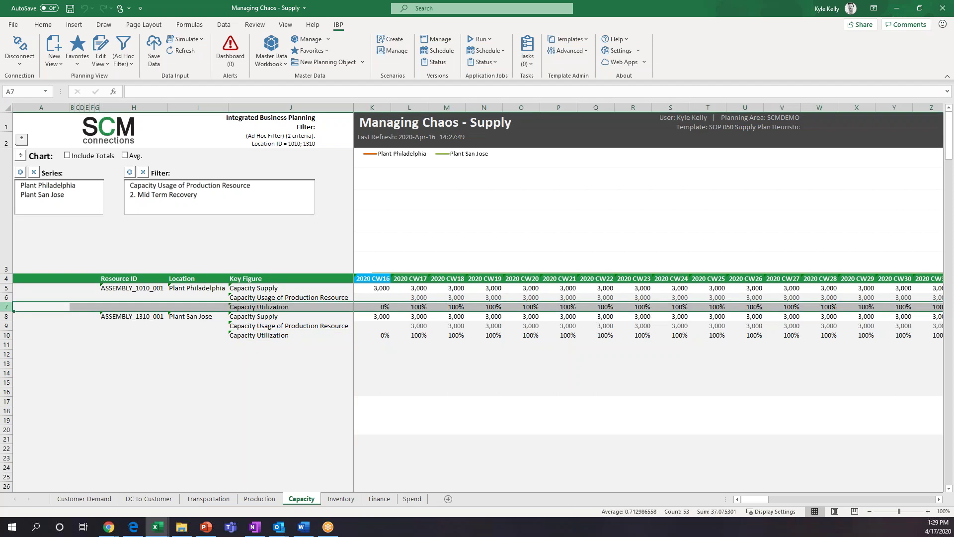
ctrl+click(9, 335)
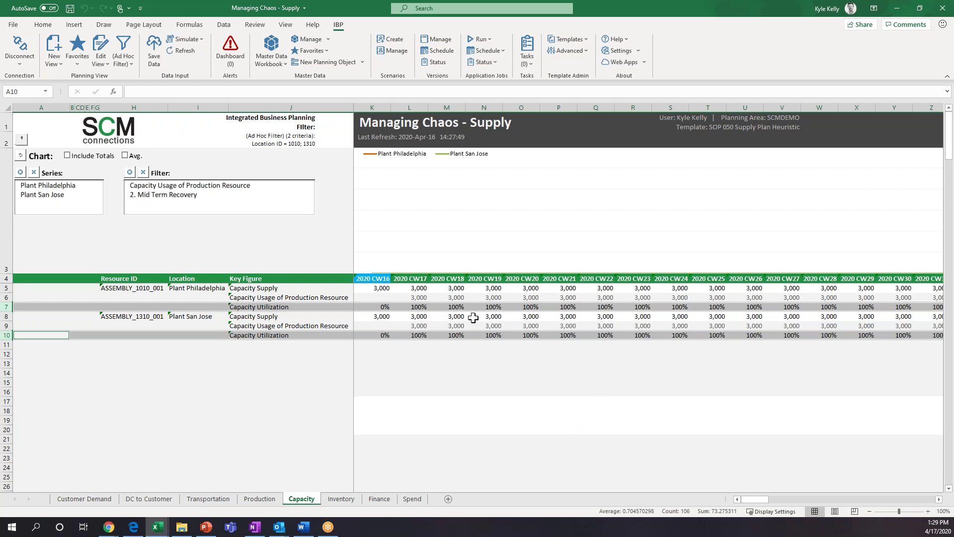
- Clear the 2. Mid Term Recovery filter from the Inventory sheet's chart
click(342, 500)
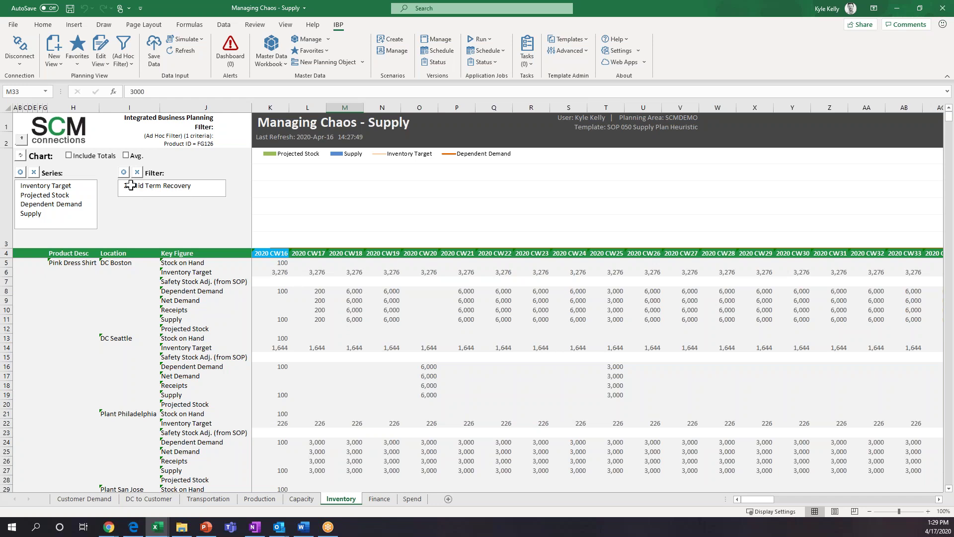
click(137, 173)
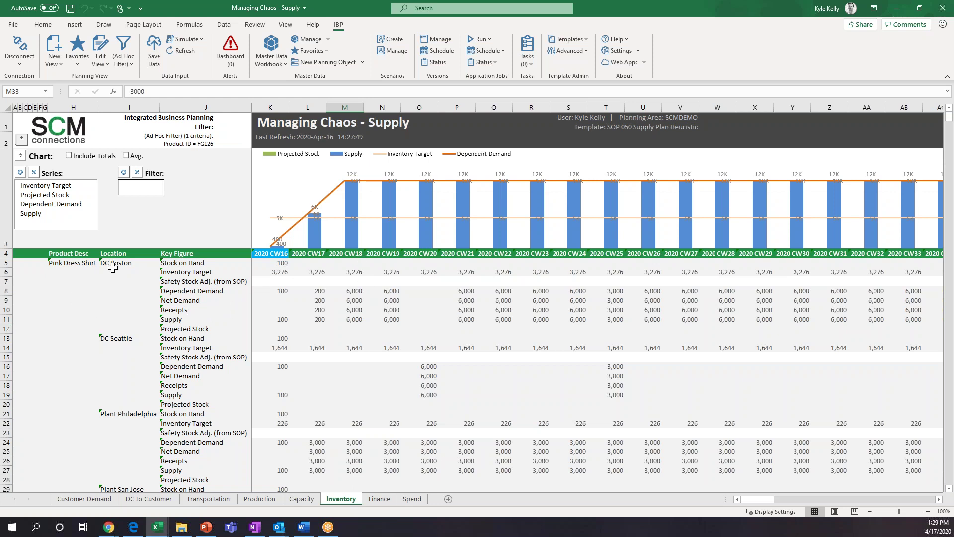
- Examine DC Boston's Supply row and the Projected Stock and Inventory Target rows of DC Boston and DC Seattle
click(9, 319)
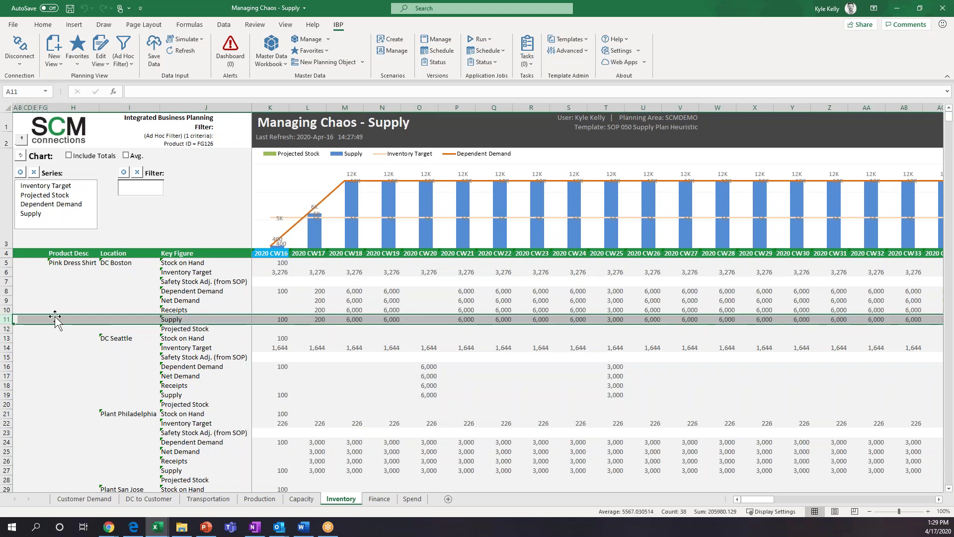
click(10, 329)
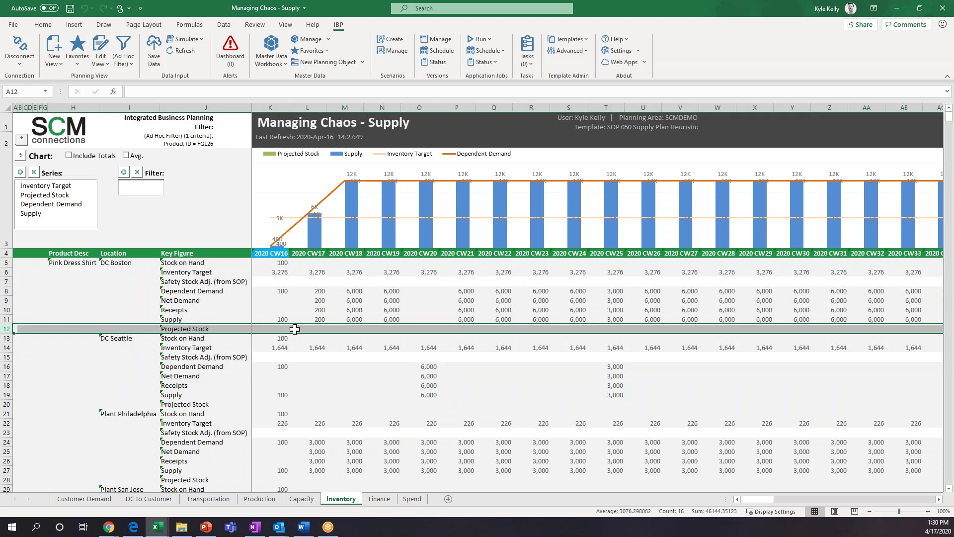
ctrl+click(10, 404)
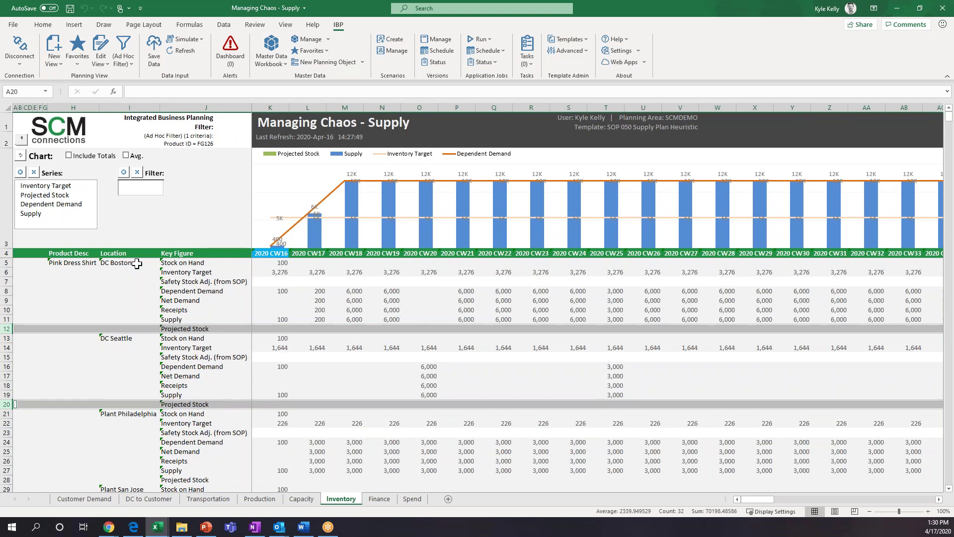
click(10, 272)
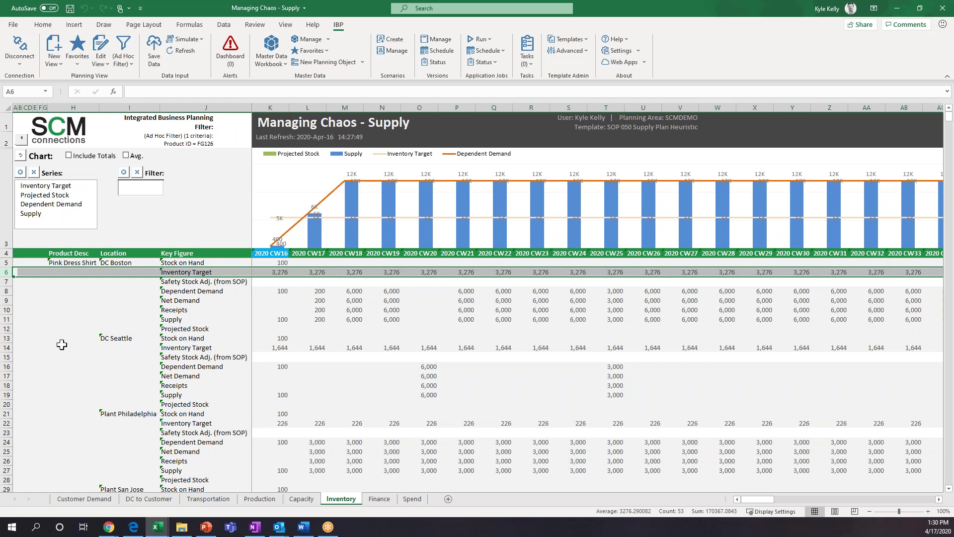
click(8, 347)
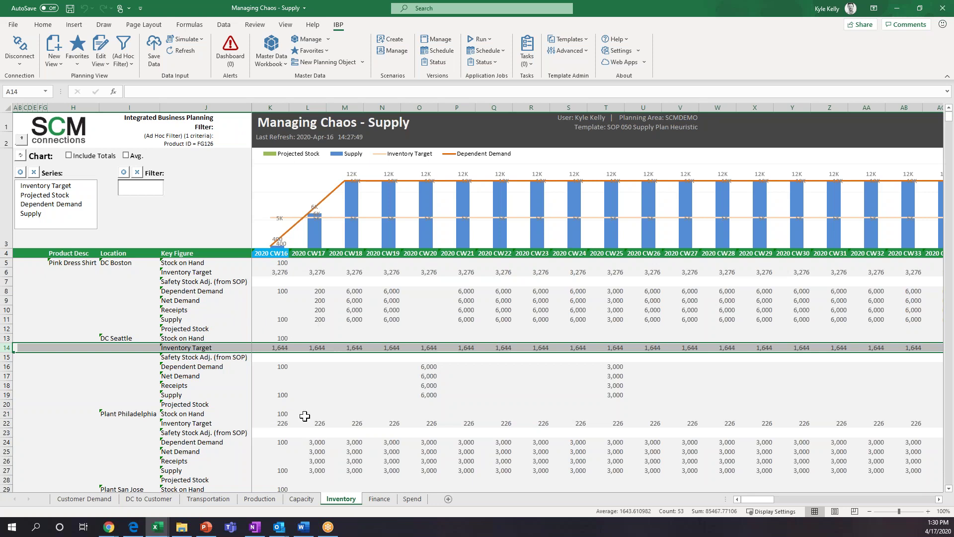
- Review the Average Projected Stock Value row on the Finance sheet
click(376, 499)
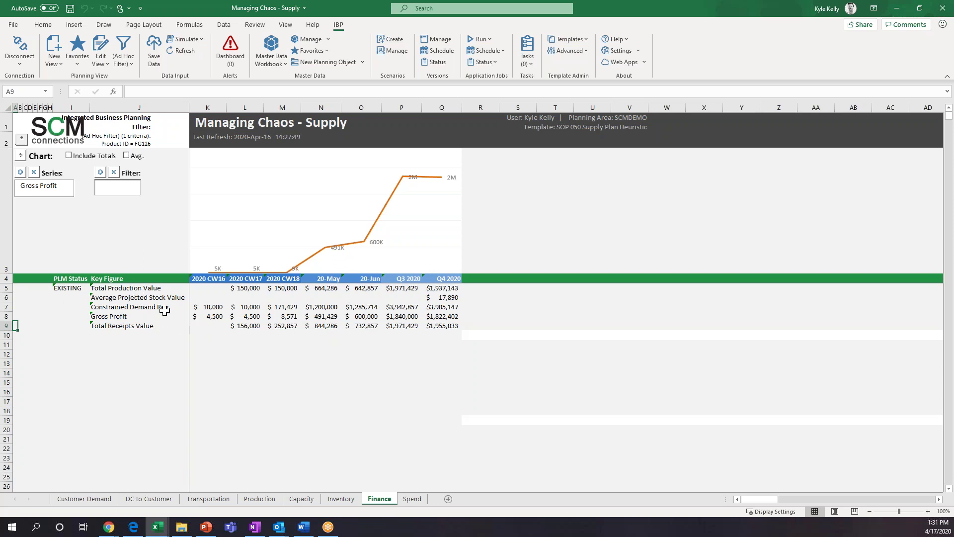
click(9, 298)
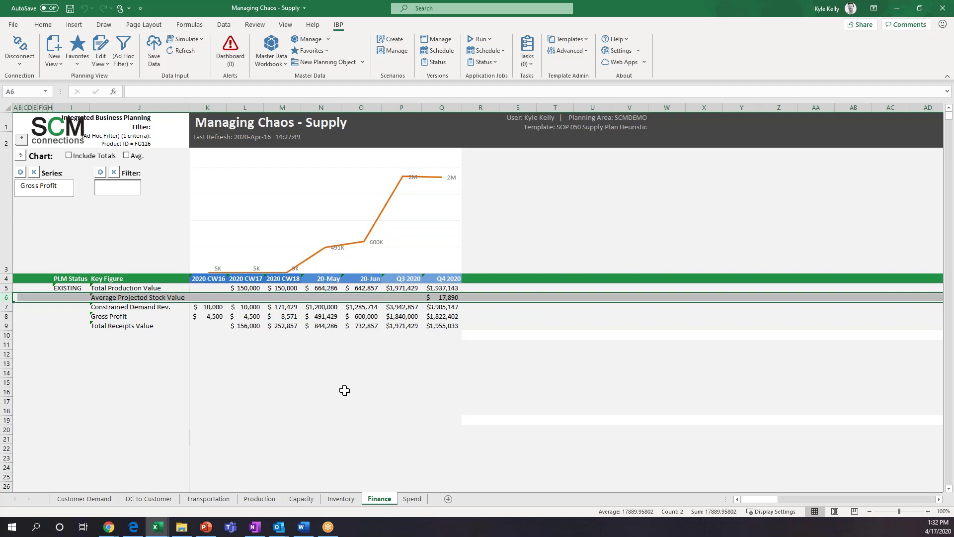
- Examine the production and transportation spend rows on the Spend sheet, including Transportation Cost Spend for Q3 2020
click(413, 499)
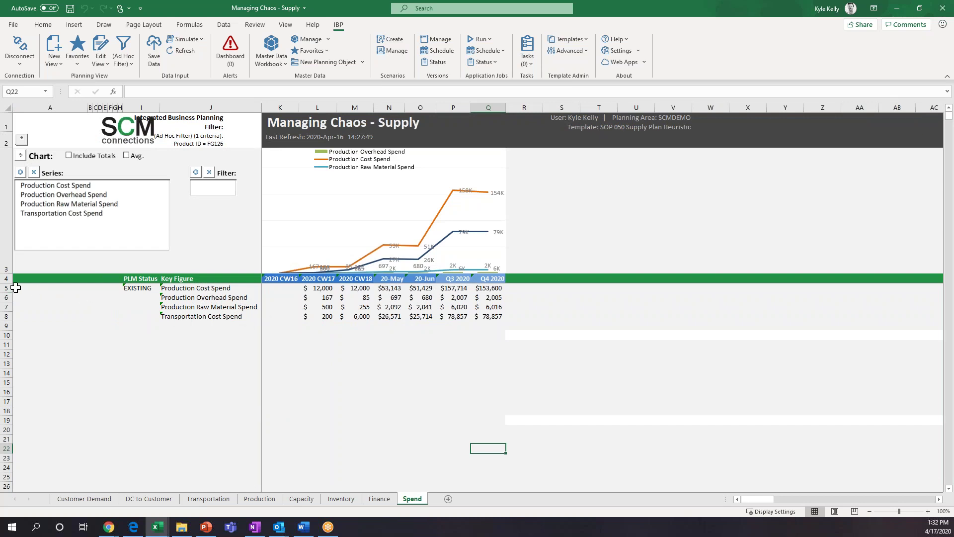
drag(8, 288, 8, 316)
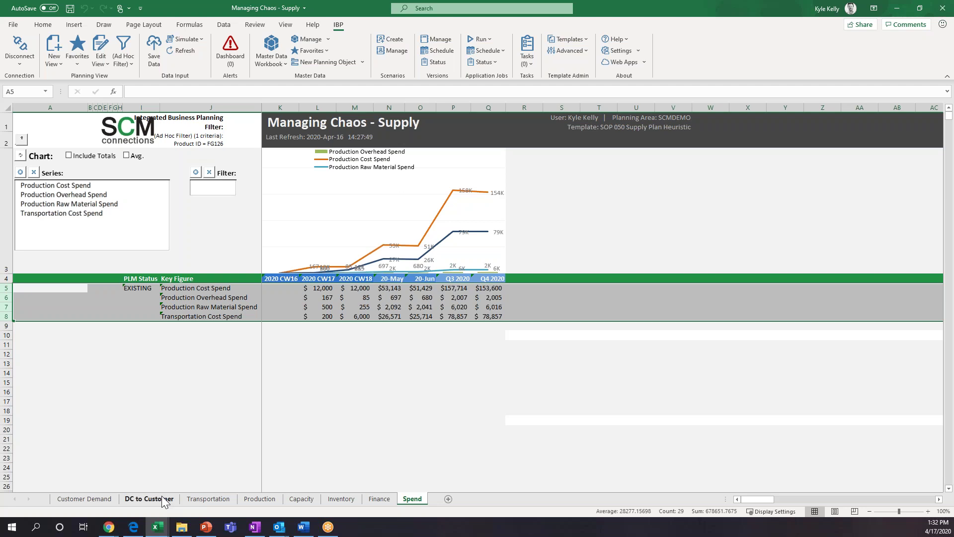
click(363, 308)
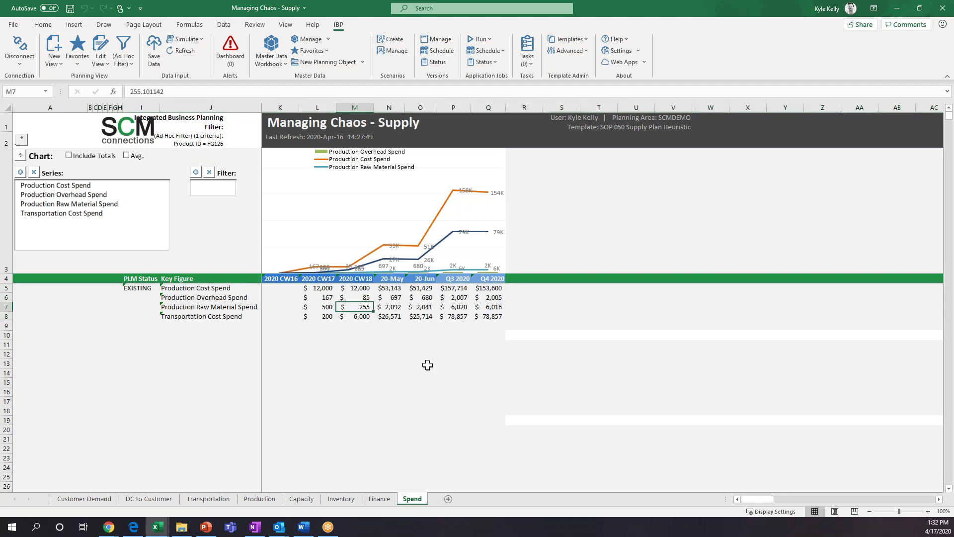
click(7, 317)
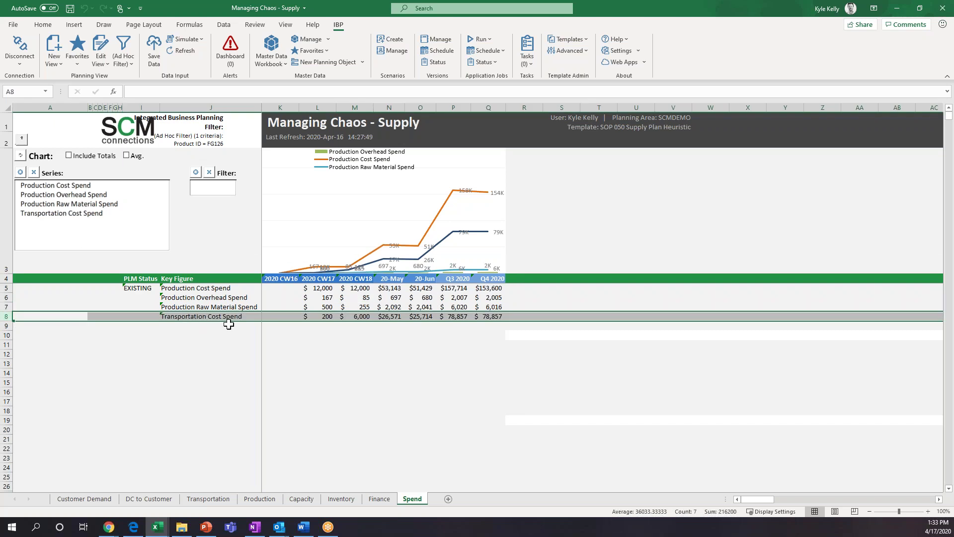
click(457, 315)
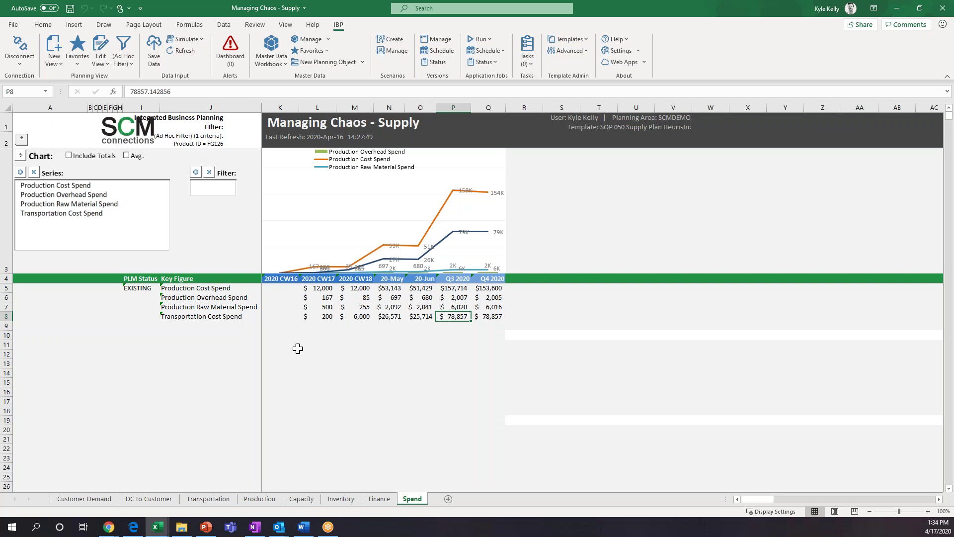
- Add the 2. Mid Term Recovery scenario alongside Baseline in the Customer Demand planning view and apply the change
click(80, 499)
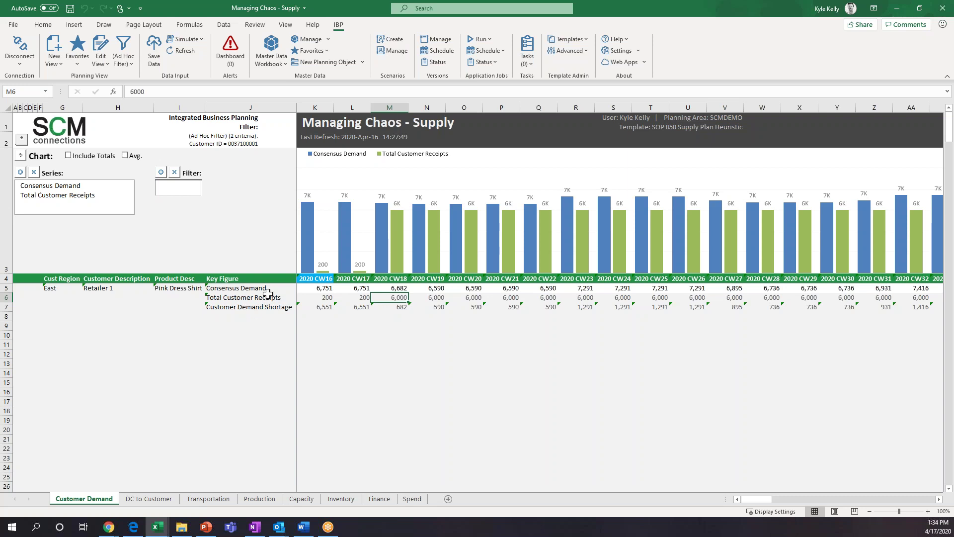
click(100, 50)
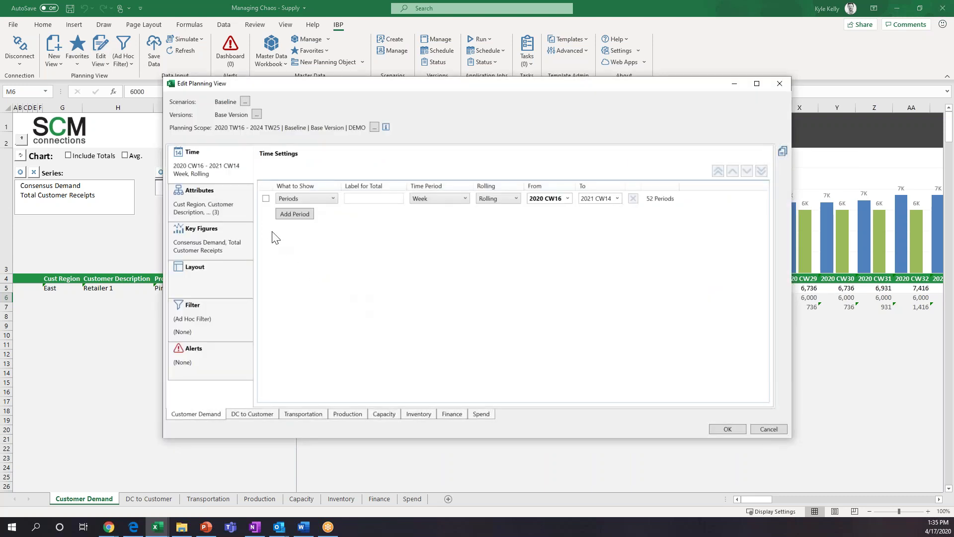
click(215, 212)
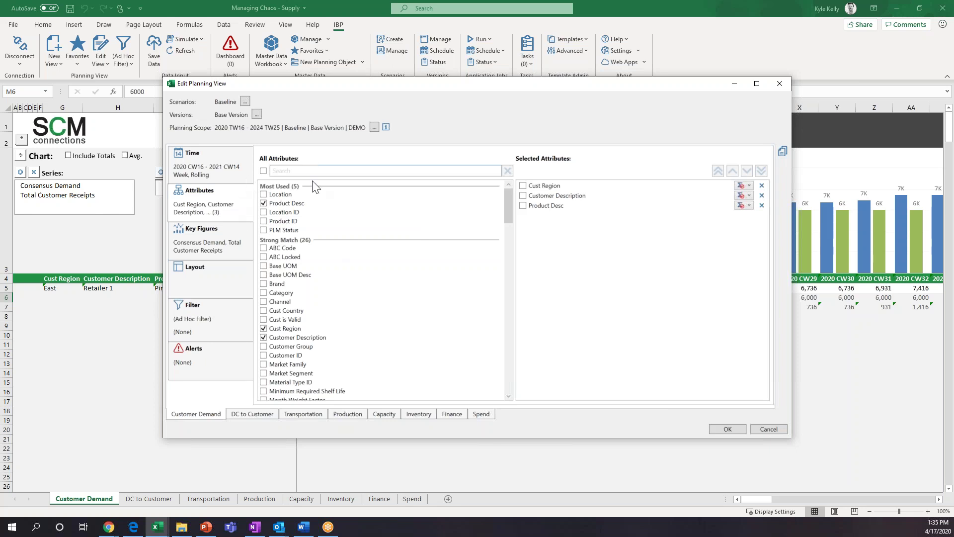
click(245, 102)
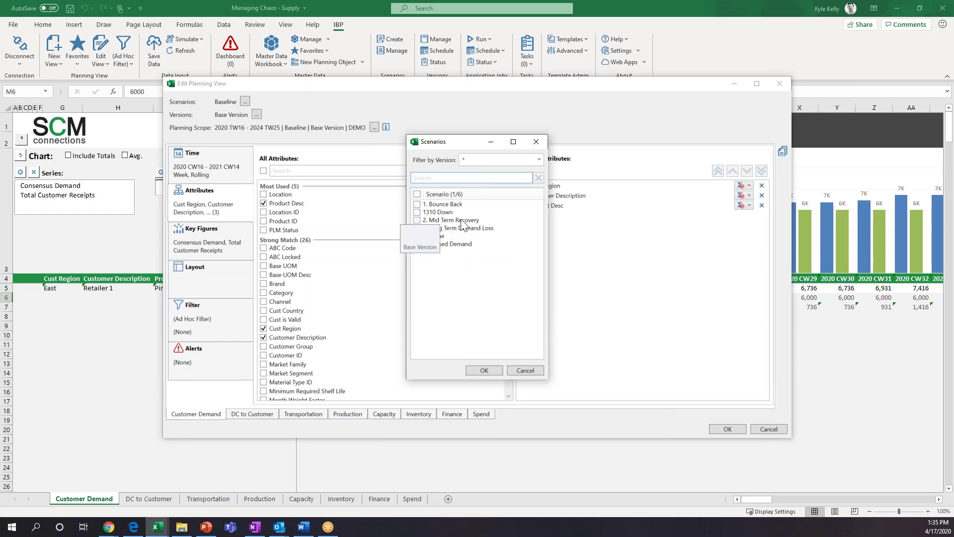
click(417, 221)
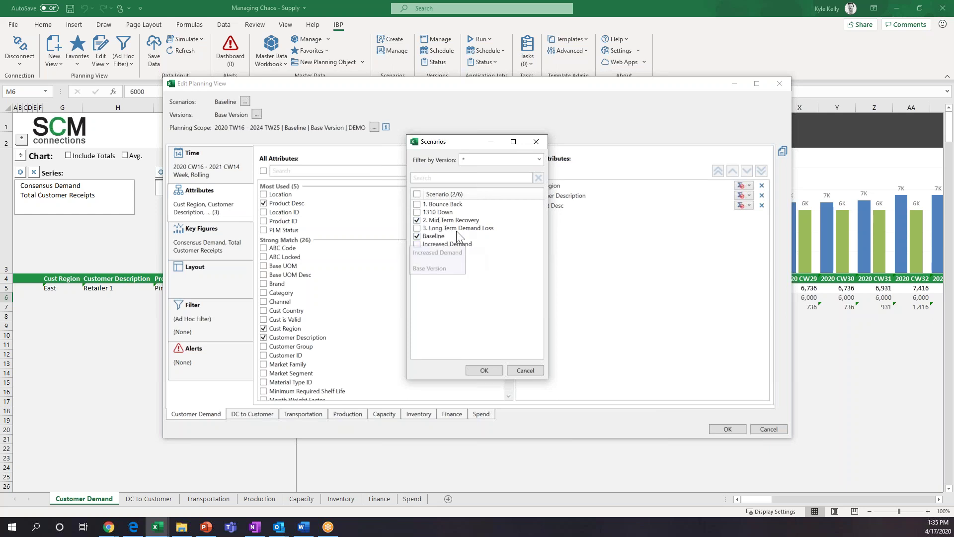
click(483, 370)
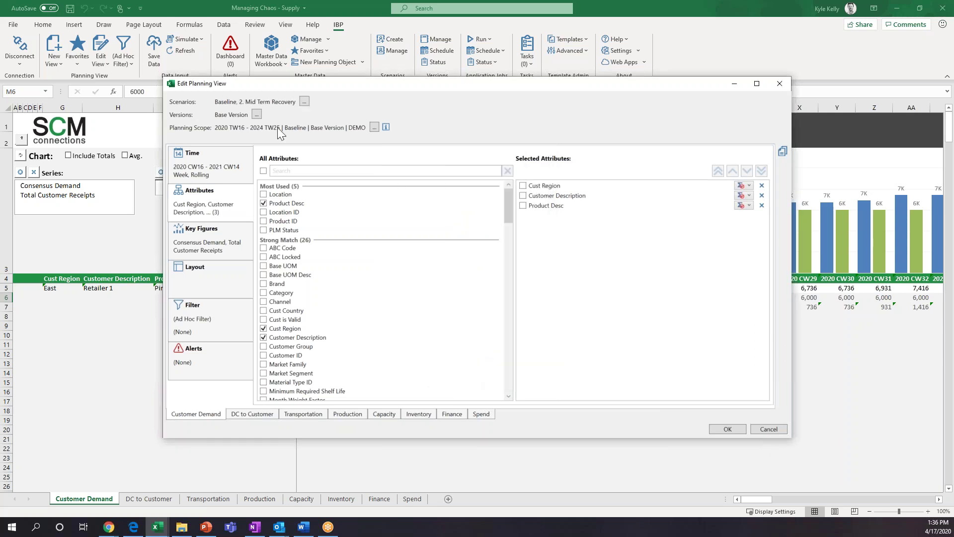
click(712, 429)
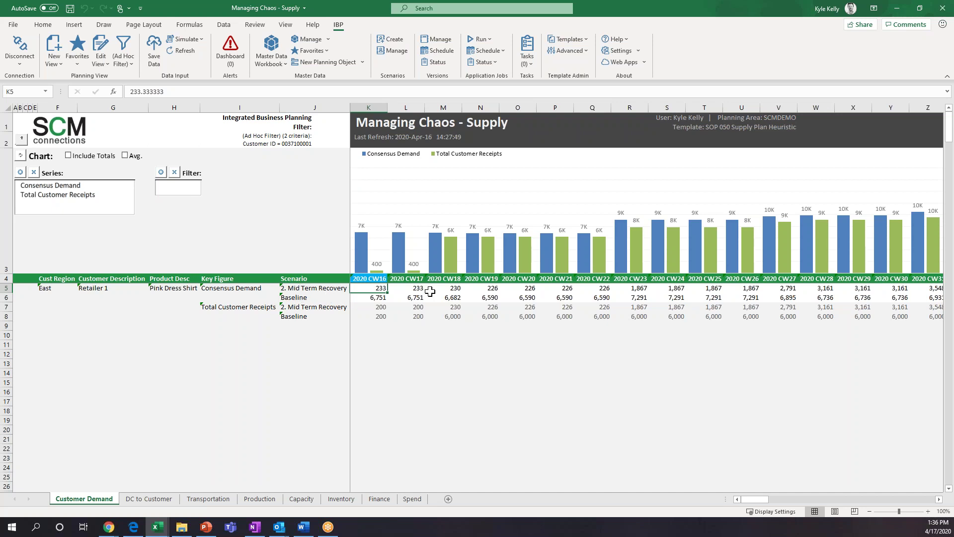
- Compare Consensus Demand and Total Customer Receipts on the Customer Demand sheet, first for Baseline and then for 2. Mid Term Recovery
click(10, 298)
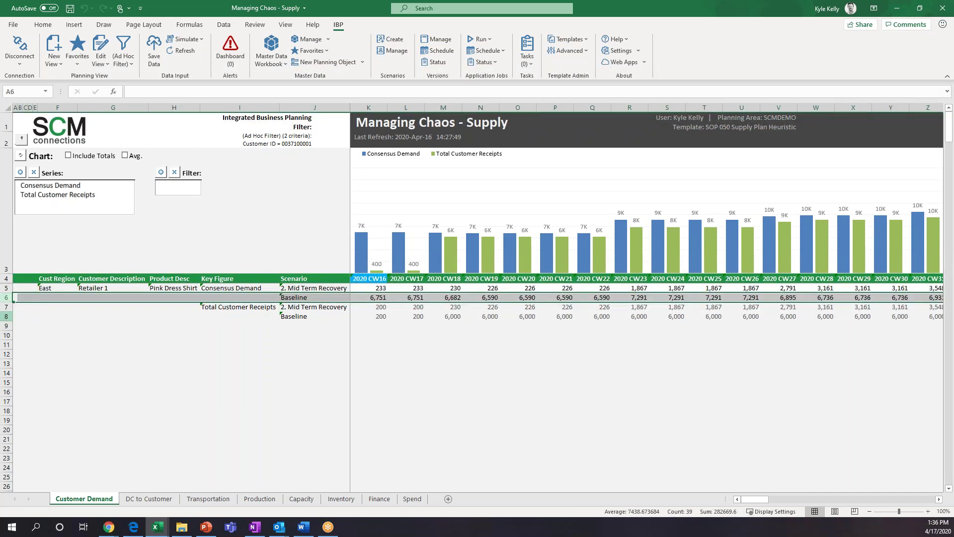
ctrl+click(10, 316)
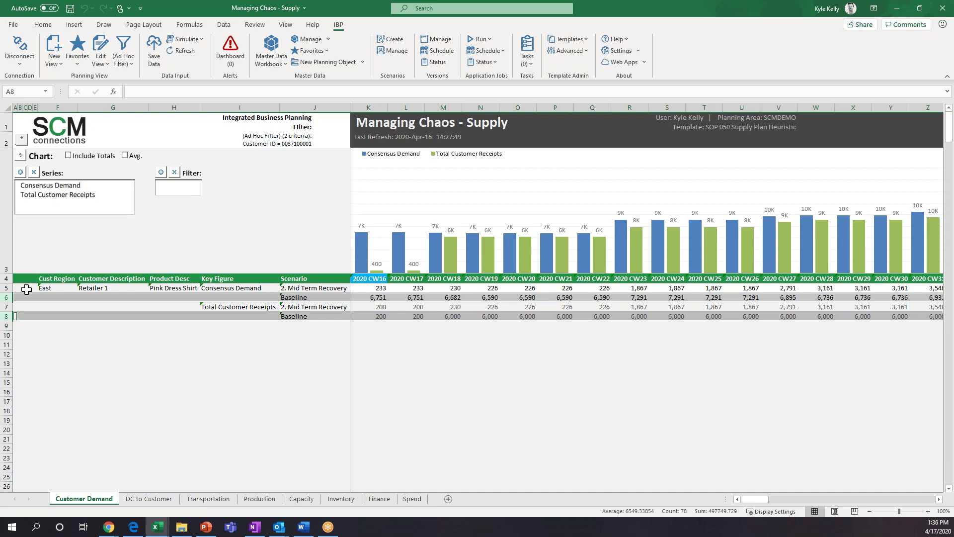
click(6, 288)
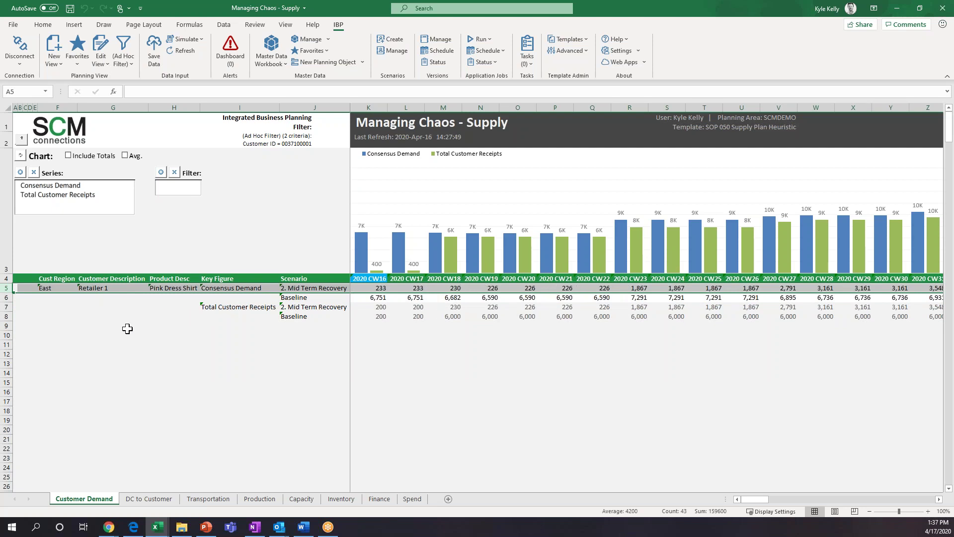
ctrl+click(10, 307)
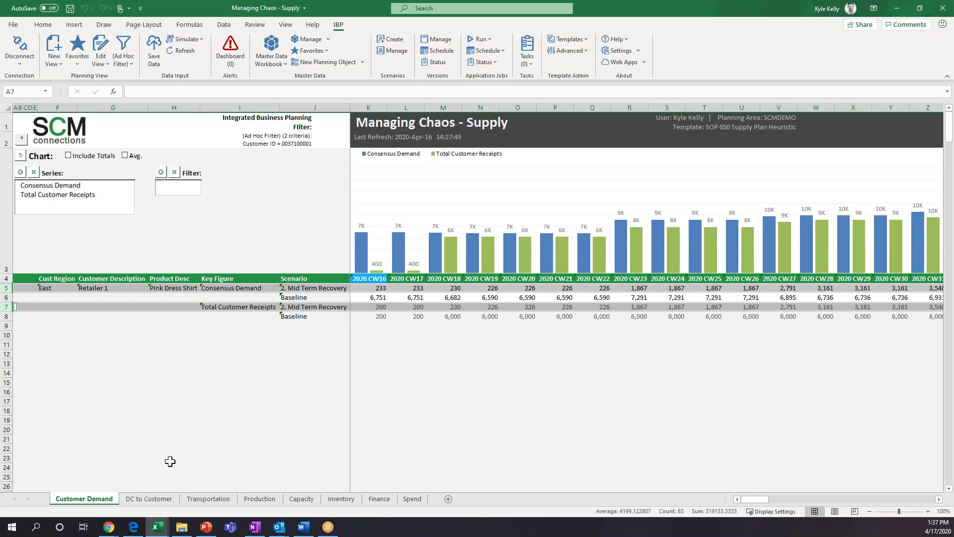
- Examine the Customer Supply rows of DC Boston and DC Seattle on the DC to Customer sheet, comparing DC Boston's two scenarios
click(144, 498)
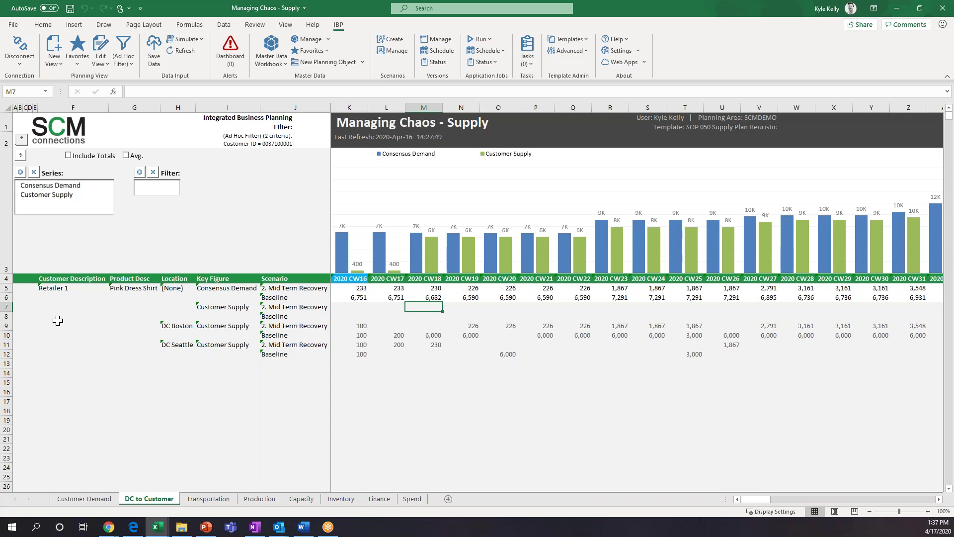
click(8, 327)
drag(8, 328, 8, 355)
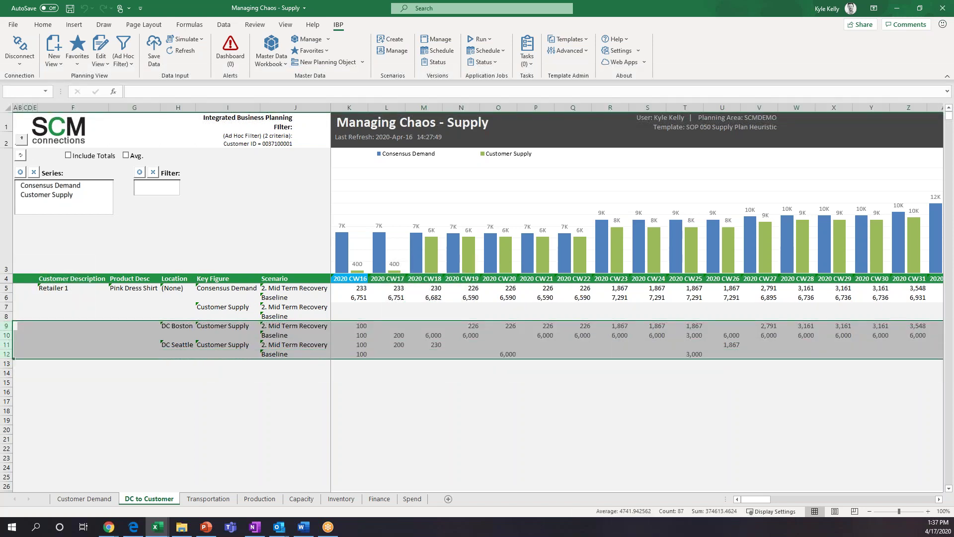
click(10, 326)
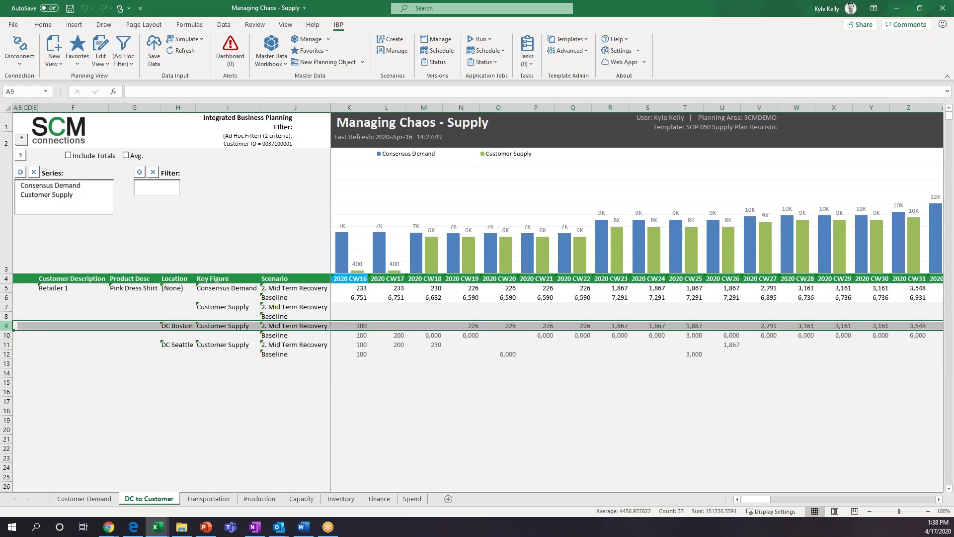
ctrl+click(10, 335)
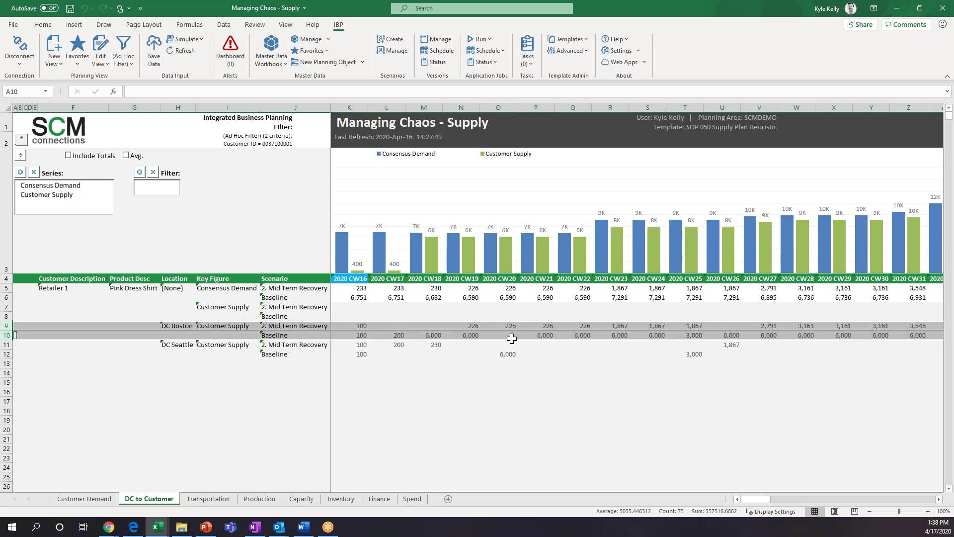
click(359, 326)
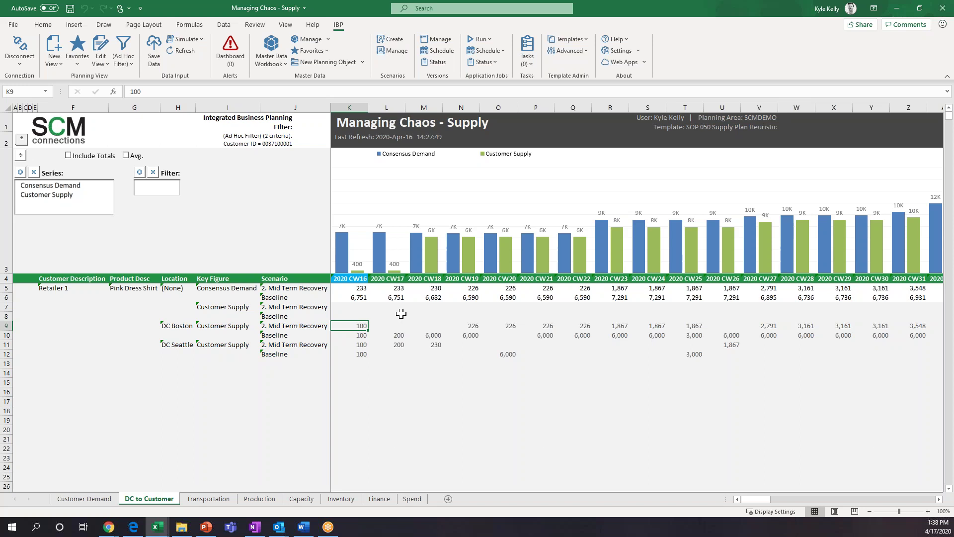
- Add the Baseline scenario to the filter of the Transportation sheet's chart
click(207, 501)
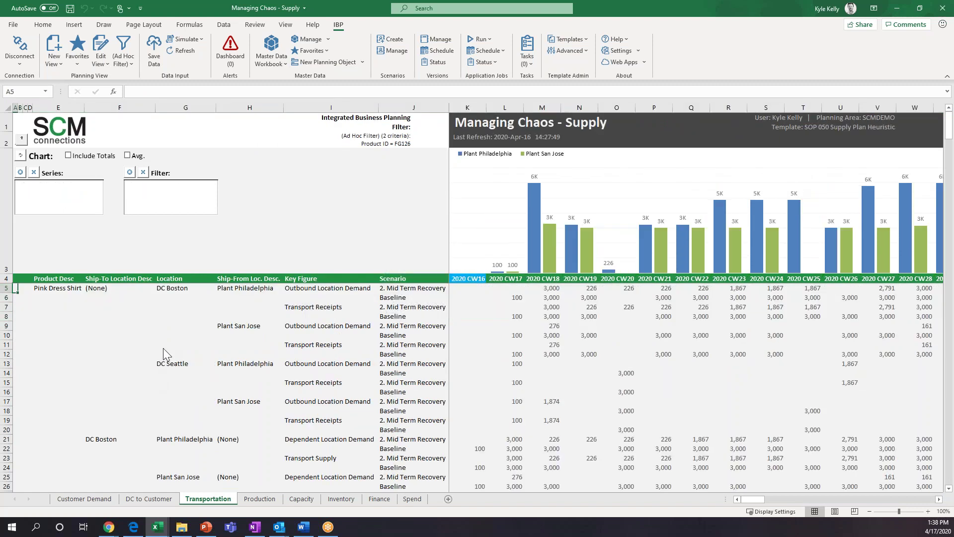
click(404, 298)
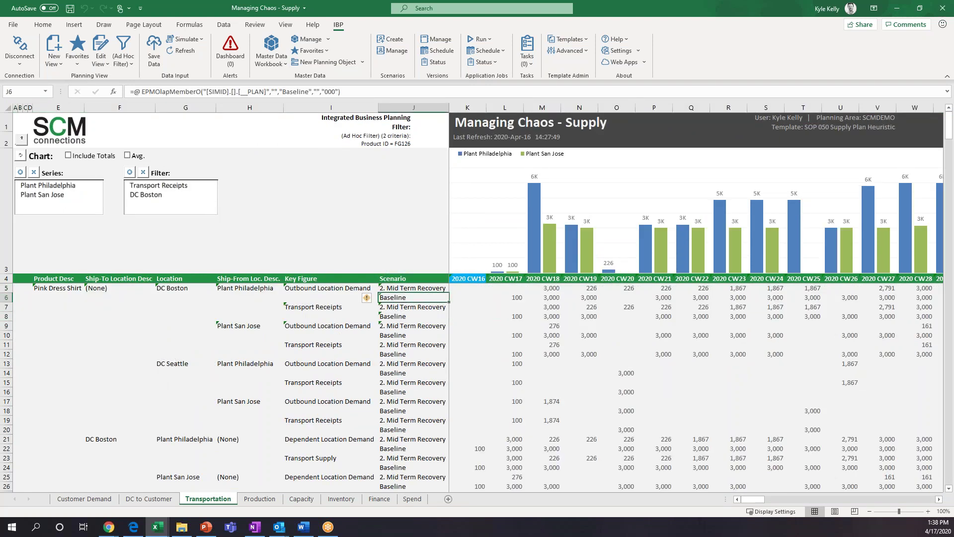
click(130, 172)
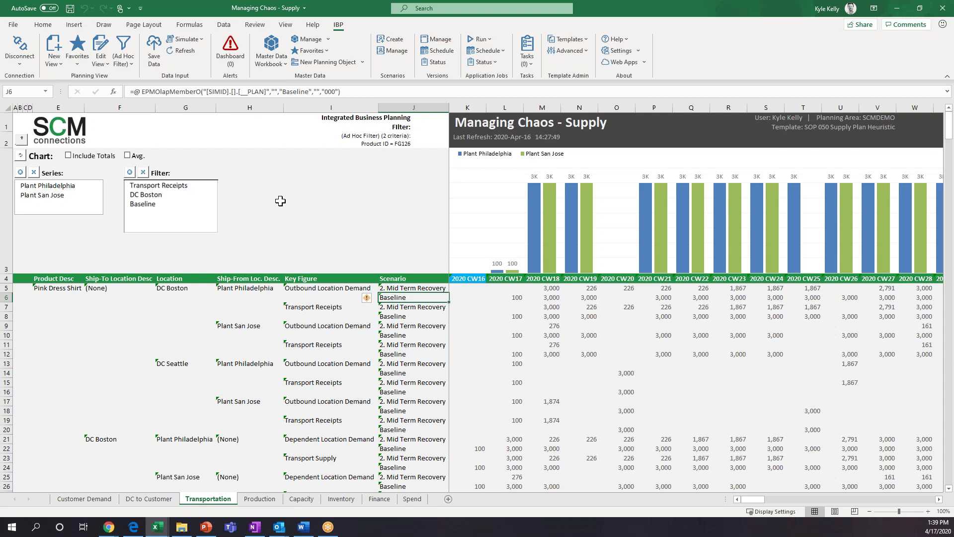
- Replace the Baseline filter on the Transportation chart with 2. Mid Term Recovery and inspect the plants' 2020 CW18 bars
click(145, 205)
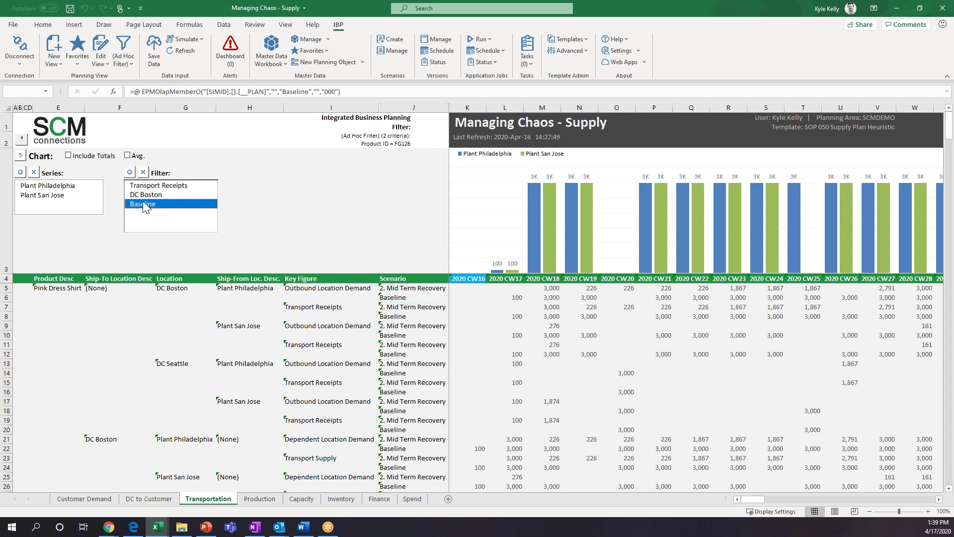
click(144, 173)
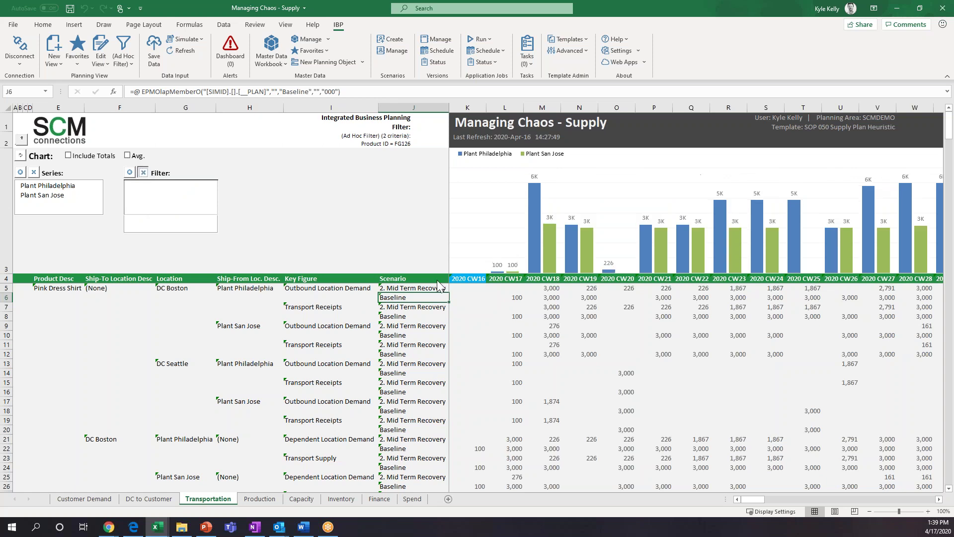
click(410, 287)
click(133, 174)
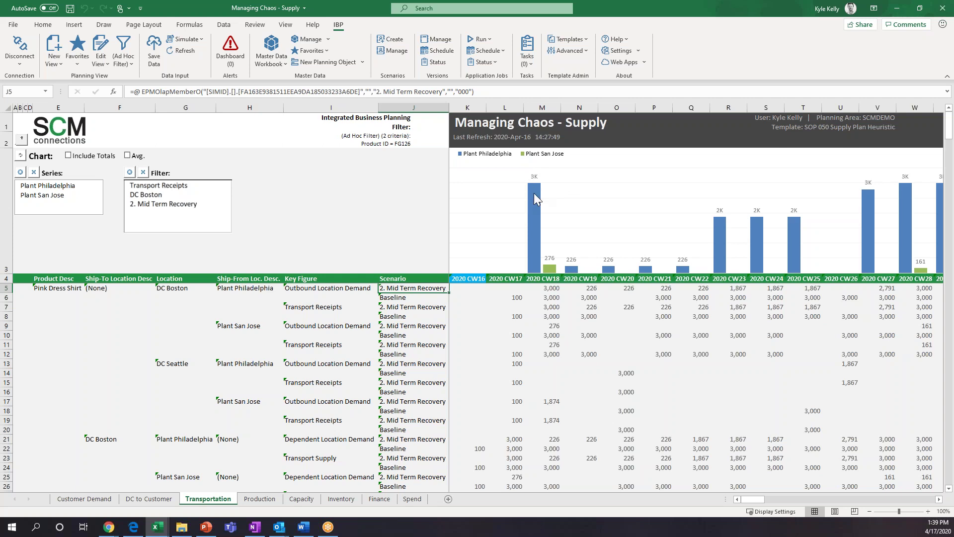
mouse_move(540, 205)
mouse_move(552, 272)
mouse_move(534, 258)
- Examine the Capacity sheet's chart of production resource usage at Plant Philadelphia and Plant San Jose for 2. Mid Term Recovery
click(301, 499)
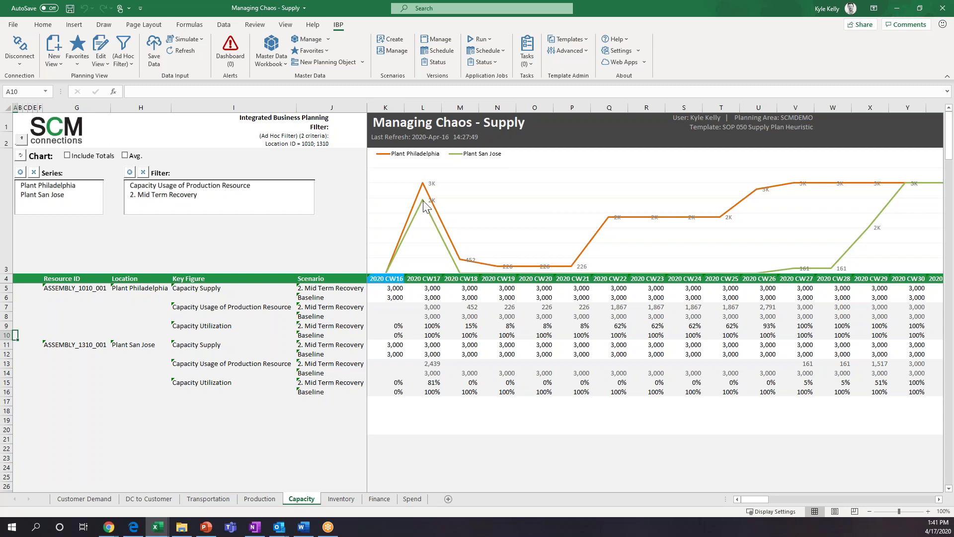
mouse_move(427, 215)
mouse_move(787, 272)
- Filter the Inventory sheet's chart to the 2. Mid Term Recovery scenario
click(343, 499)
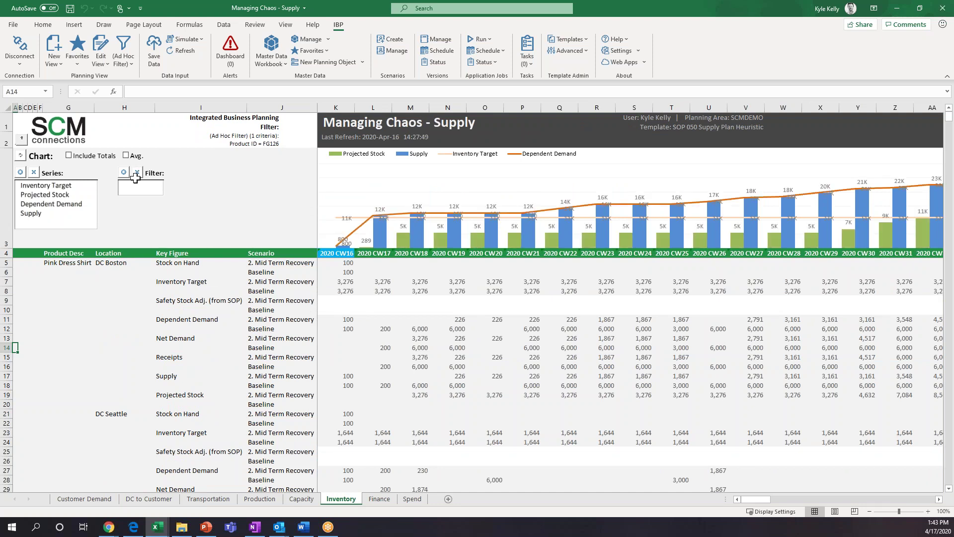
click(274, 262)
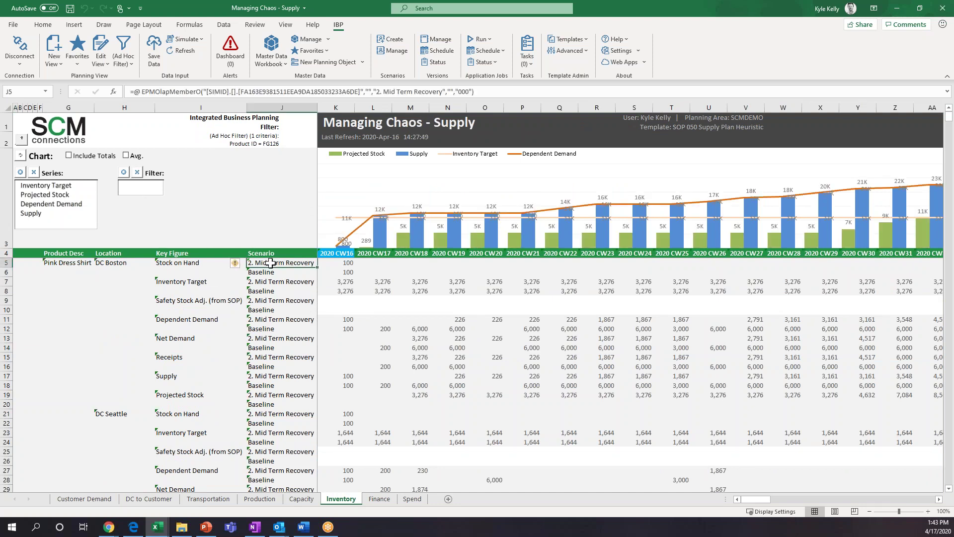
click(124, 172)
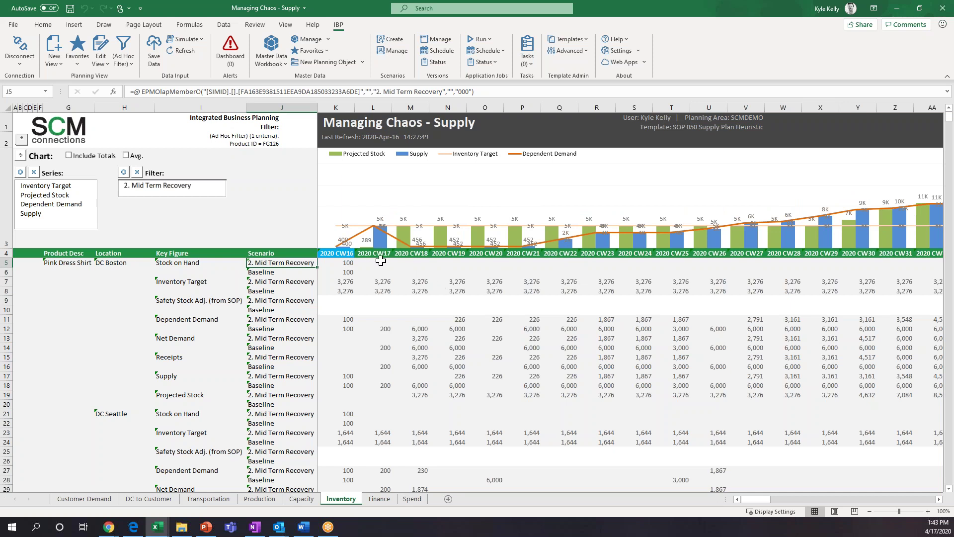
- Examine the early weeks of the inventory chart and DC Boston's Inventory Target and Projected Stock rows, including Projected Stock for 2020 CW18
mouse_move(409, 232)
mouse_move(385, 243)
click(7, 281)
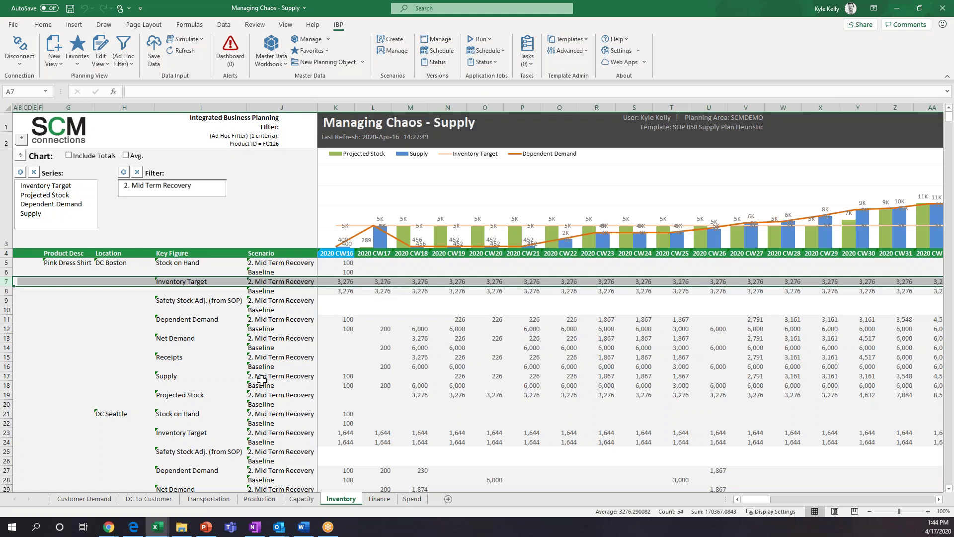
click(11, 395)
drag(11, 397, 10, 405)
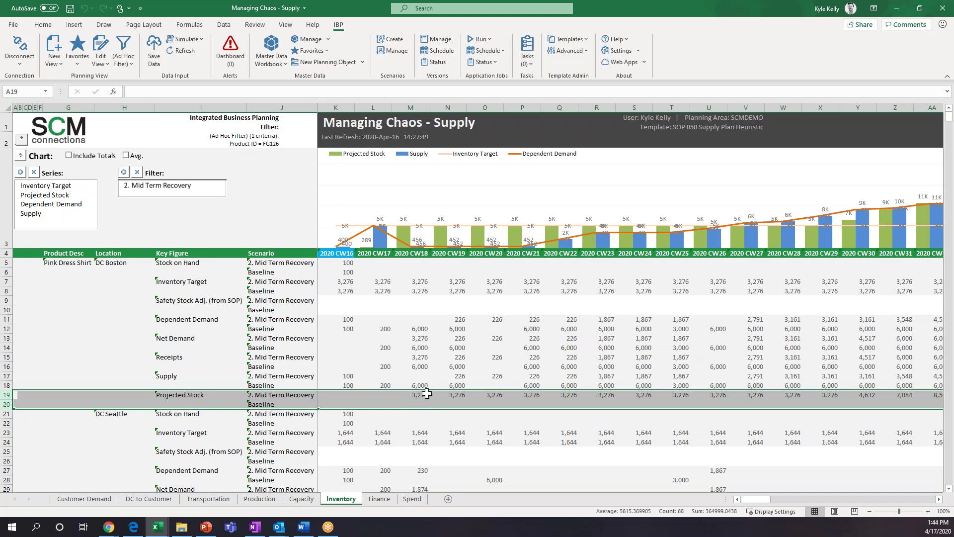
click(427, 393)
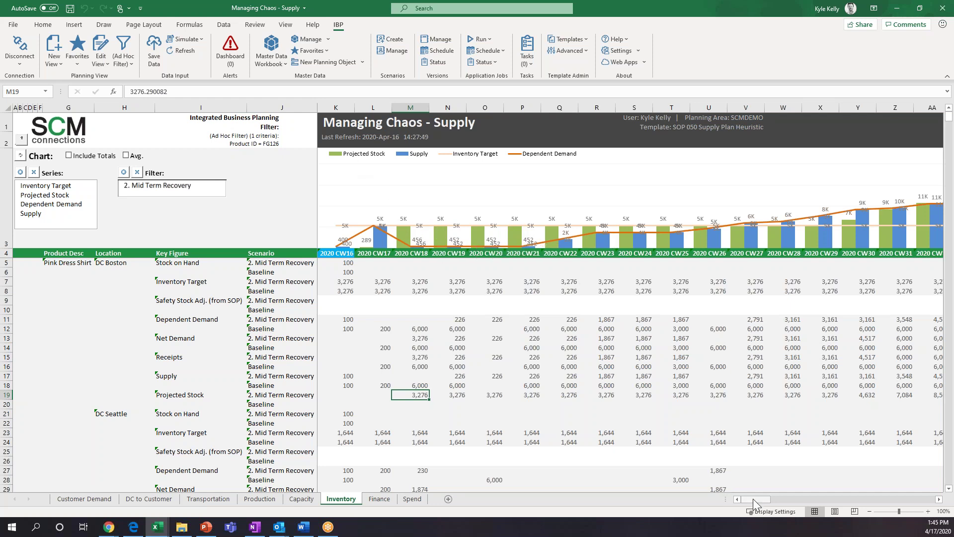
- Review the inventory chart across the later weeks, checking Projected Stock at 2020 CW30 and Dependent Demand at 2020 CW53
drag(754, 499, 759, 500)
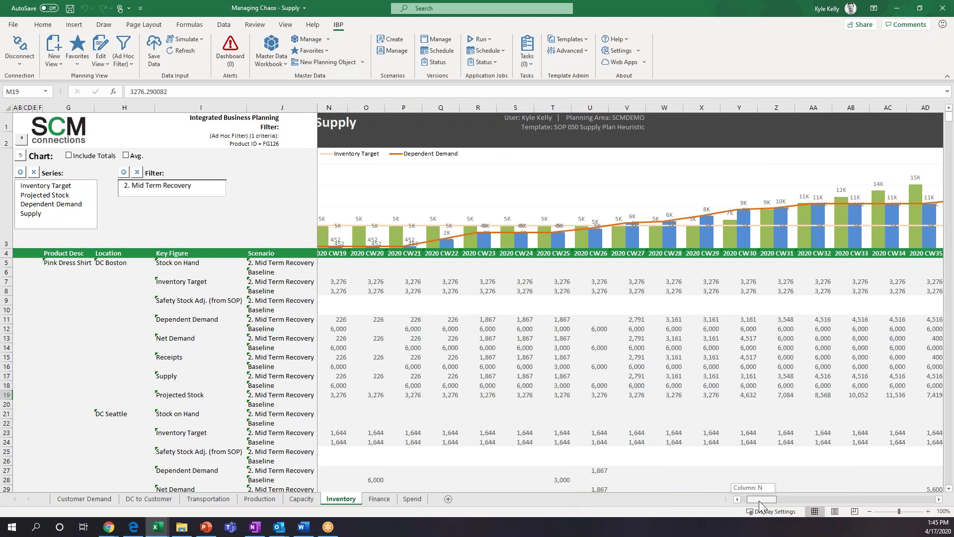
drag(759, 500, 759, 500)
mouse_move(737, 222)
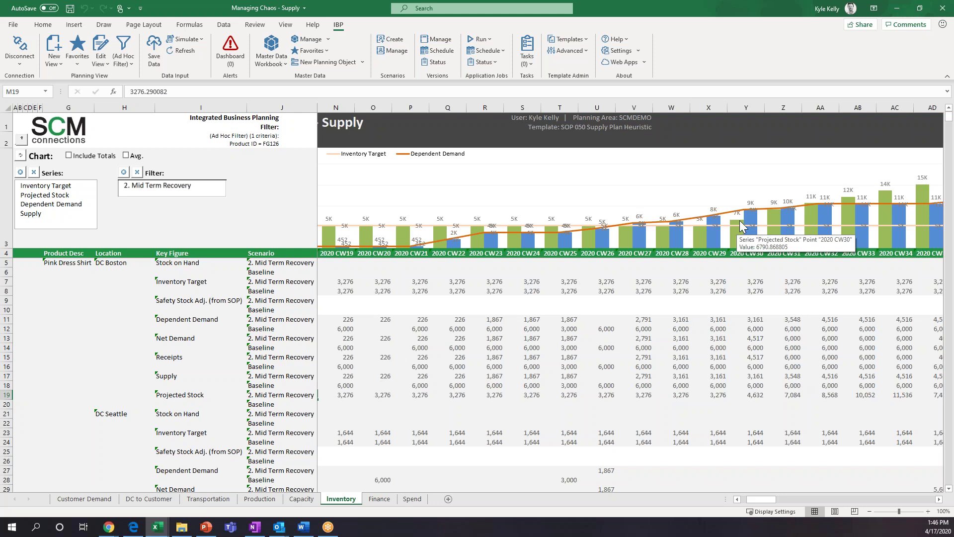
drag(767, 499, 811, 500)
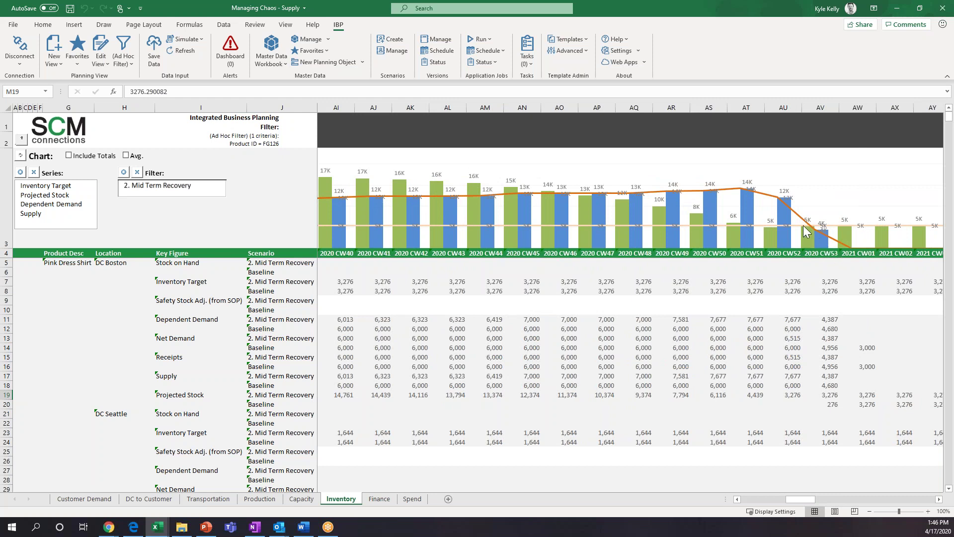
mouse_move(807, 226)
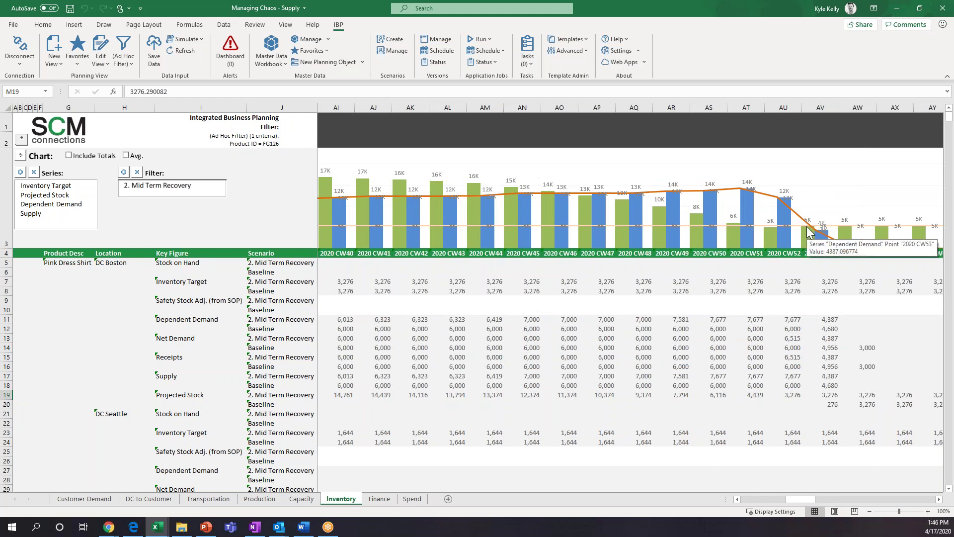
drag(793, 499, 768, 501)
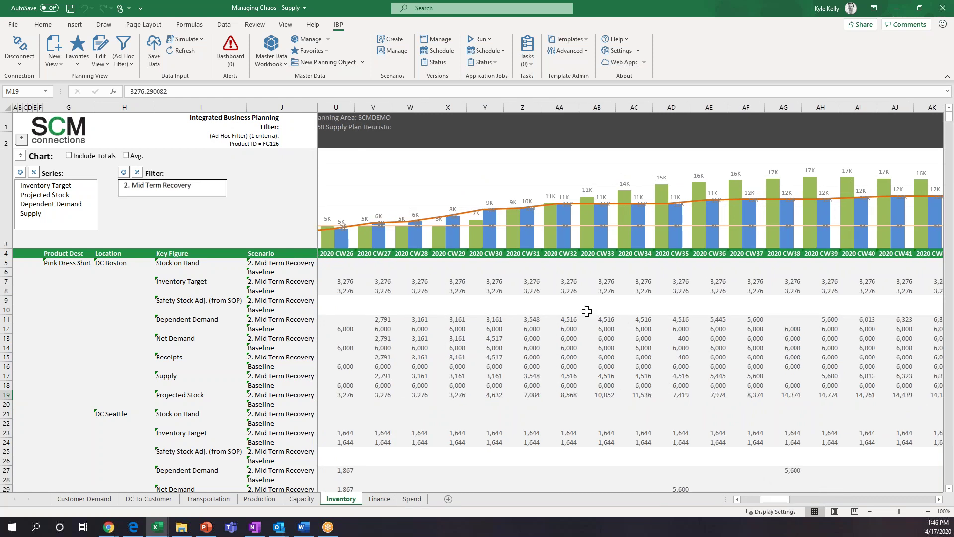
click(738, 499)
click(737, 499)
click(737, 499)
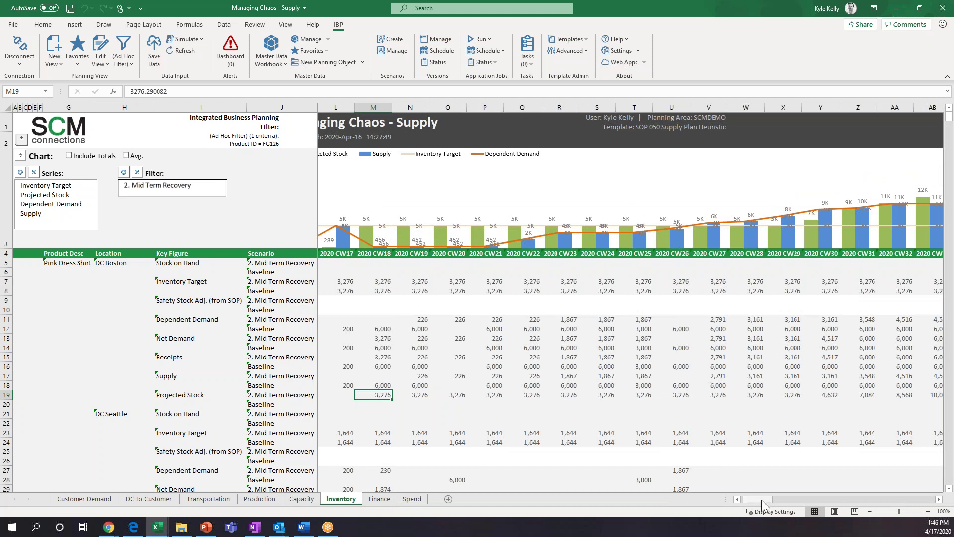
- Examine the inventory chart's Projected Stock against Dependent Demand for 2. Mid Term Recovery from 2020 CW19 through CW44
drag(761, 499, 766, 500)
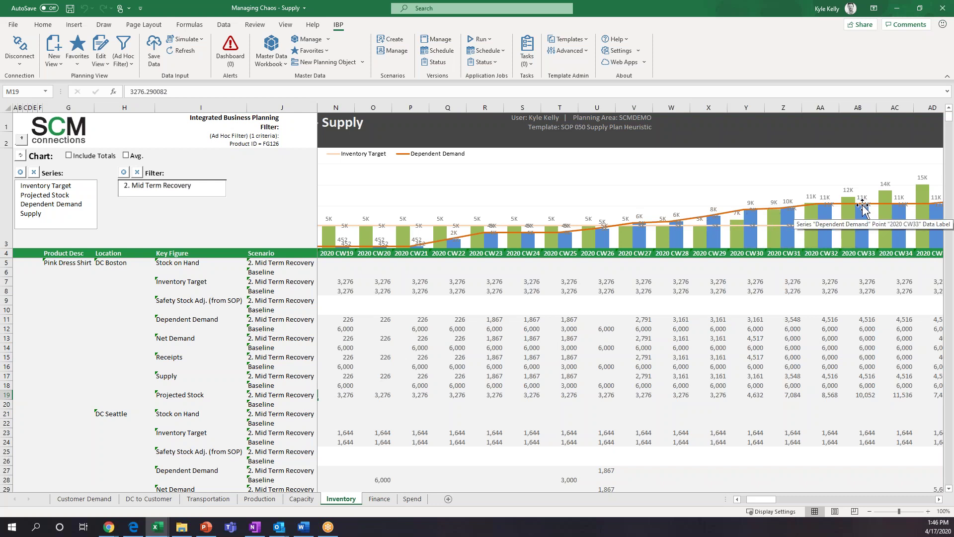
drag(772, 499, 792, 501)
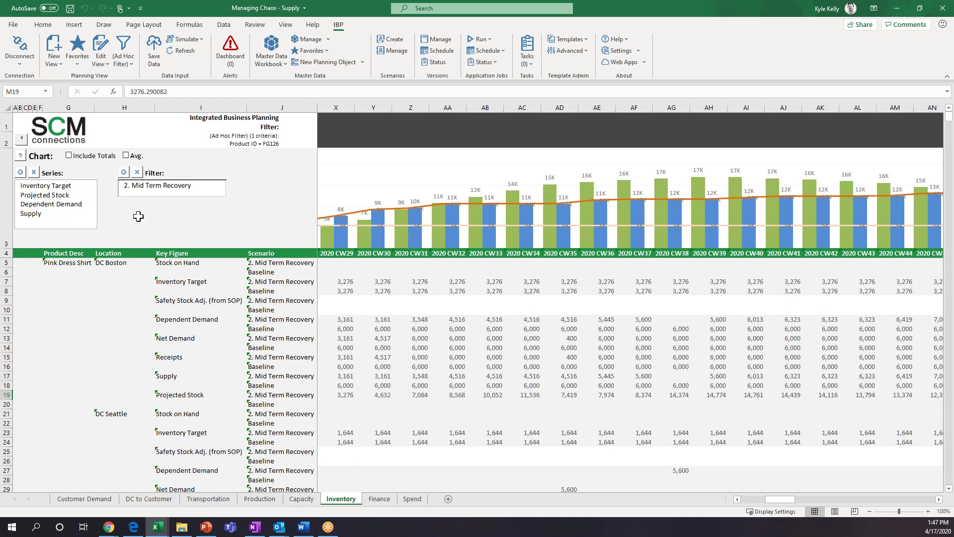
- On the Finance sheet, compare the Average Projected Stock Value rows of 2. Mid Term Recovery and Baseline
click(381, 500)
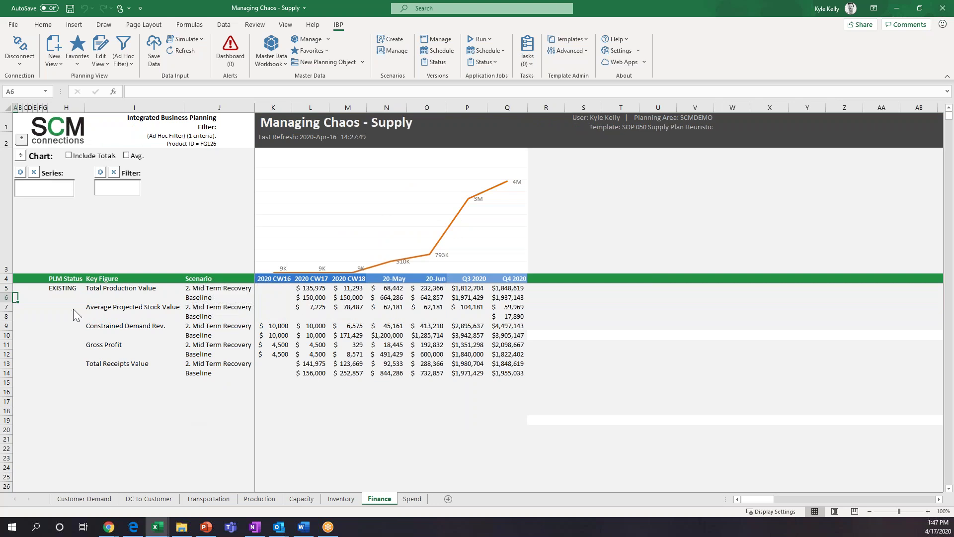
drag(10, 307, 10, 316)
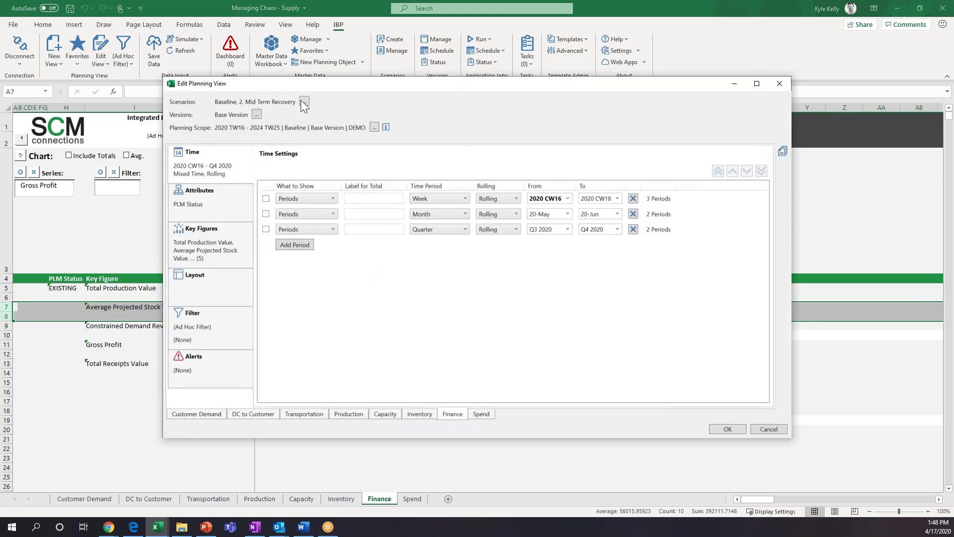
- Add the 1. Bounce Back and 3. Long Term Demand Loss scenarios to the planning view
click(304, 102)
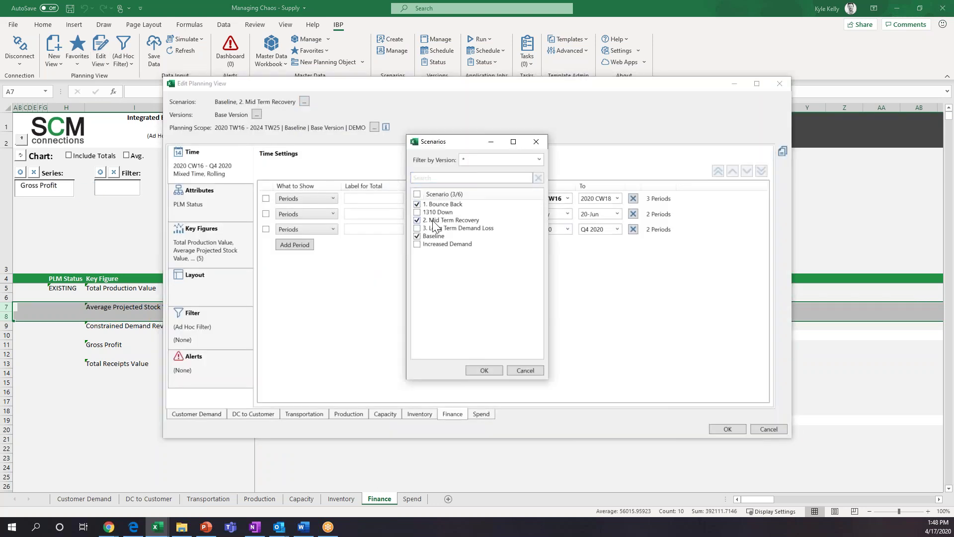
click(417, 228)
click(489, 370)
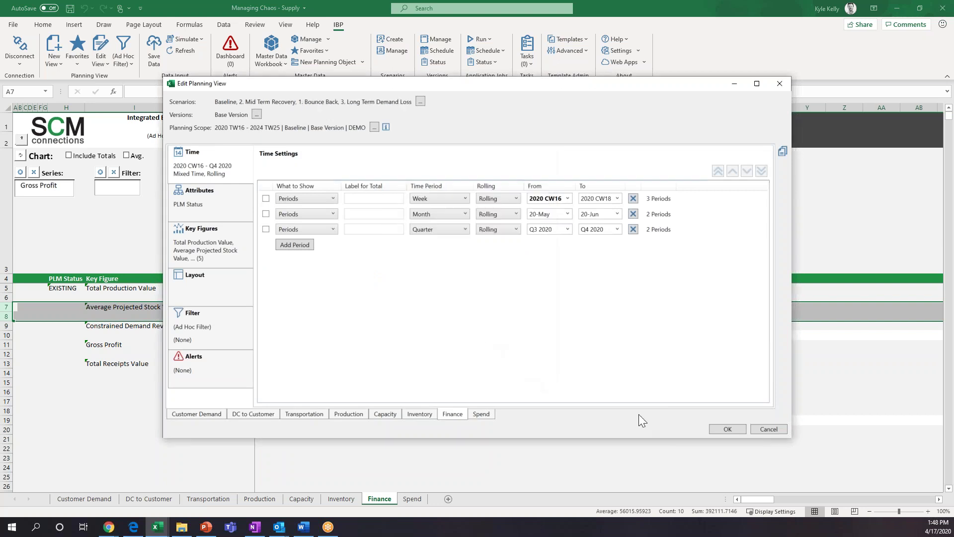
click(728, 429)
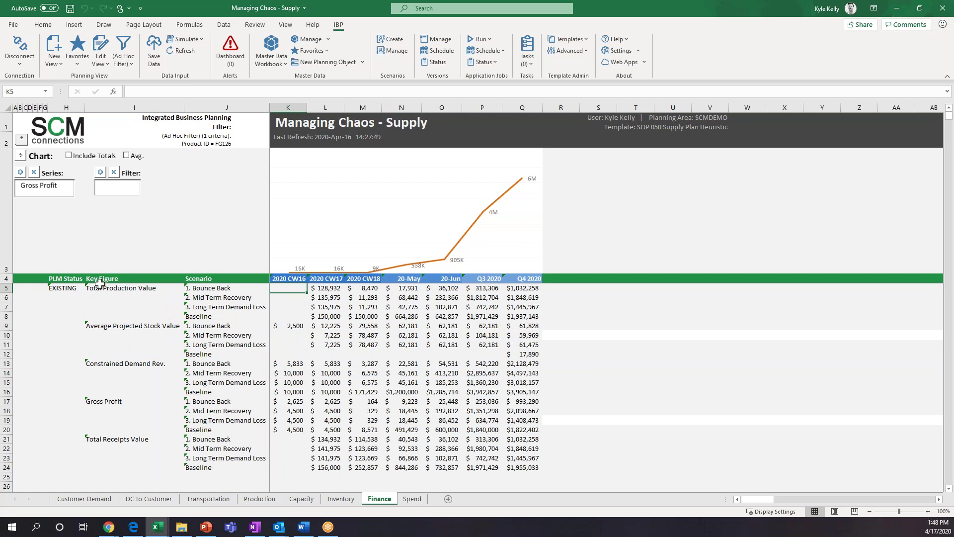
- Compare Total Production Value and Gross Profit across the four scenarios, including May–June Mid Term Recovery production and Q4 2020 Long Term Demand Loss versus Baseline profit
drag(10, 289, 10, 320)
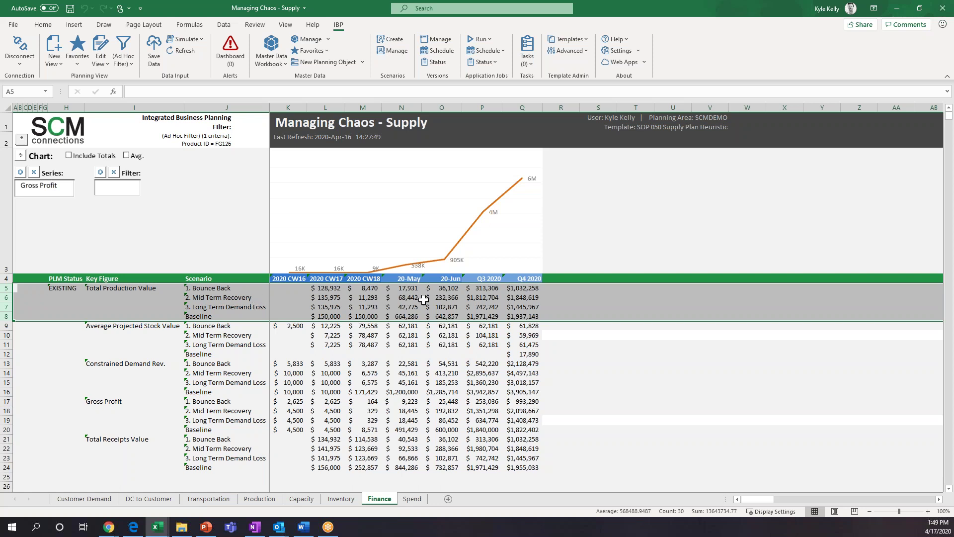
drag(411, 297, 447, 298)
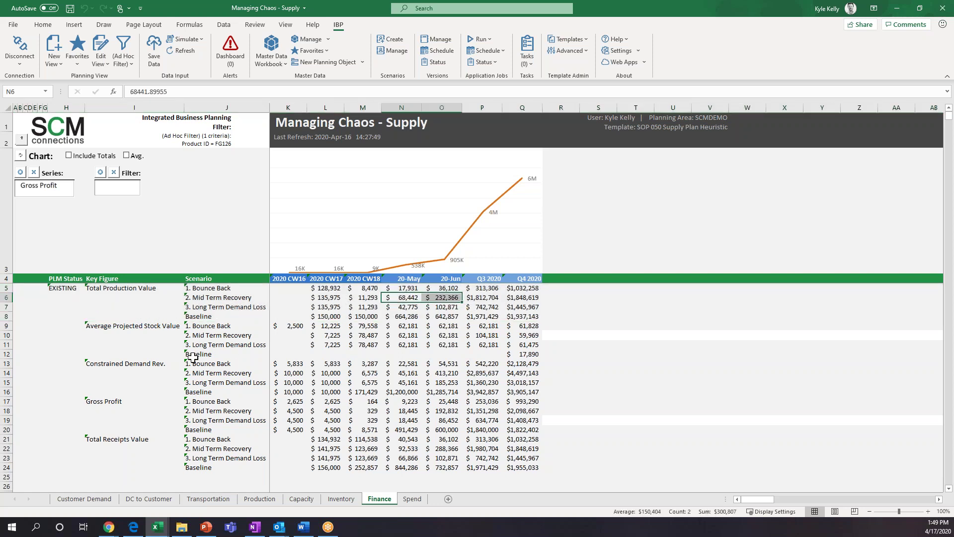
drag(7, 402, 9, 430)
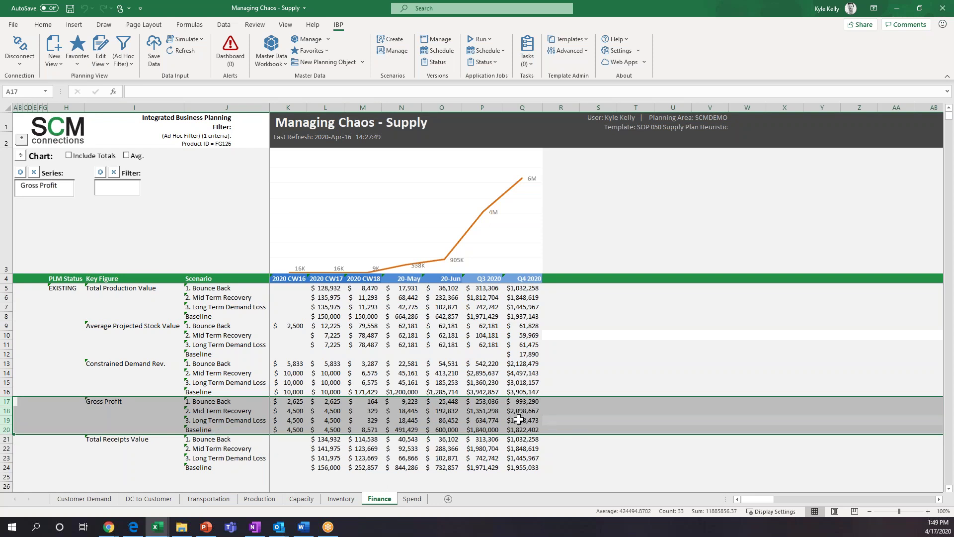
drag(520, 421, 522, 430)
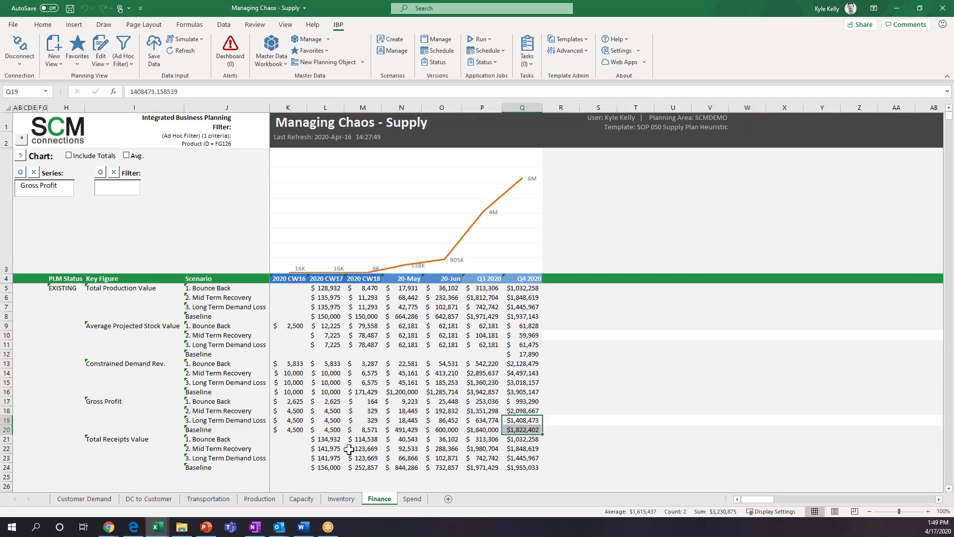
- On the Spend sheet, compare Transportation Cost Spend across scenarios, focusing on 3. Long Term Demand Loss against Baseline for May and Q4 2020
click(416, 500)
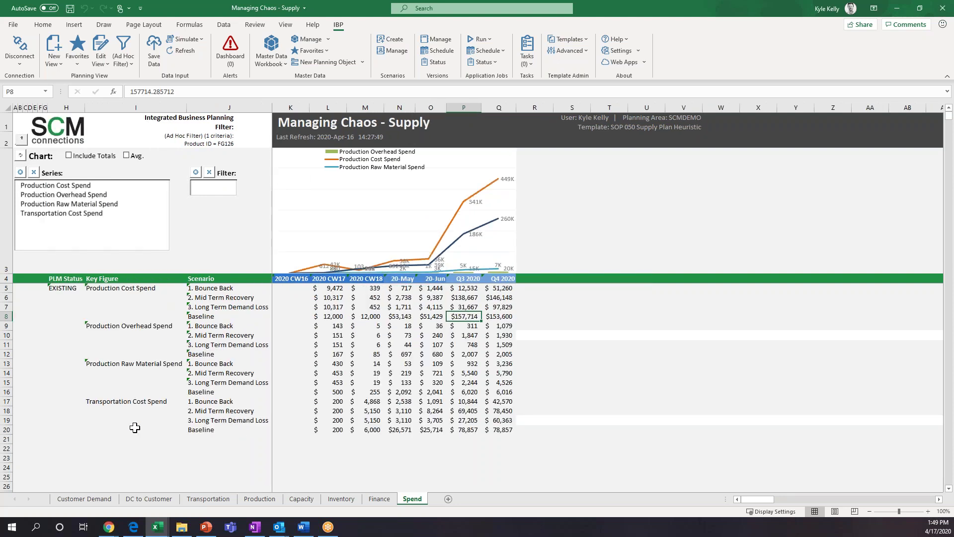
drag(7, 402, 7, 430)
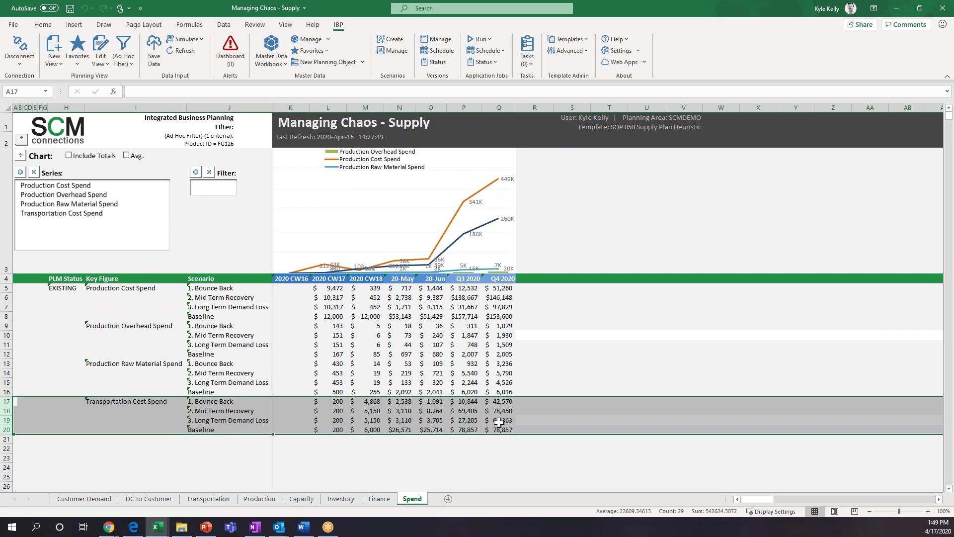
drag(499, 422, 500, 430)
mouse_move(402, 420)
mouse_down()
mouse_move(403, 430)
mouse_move(371, 430)
mouse_move(402, 431)
mouse_up()
drag(499, 421, 496, 430)
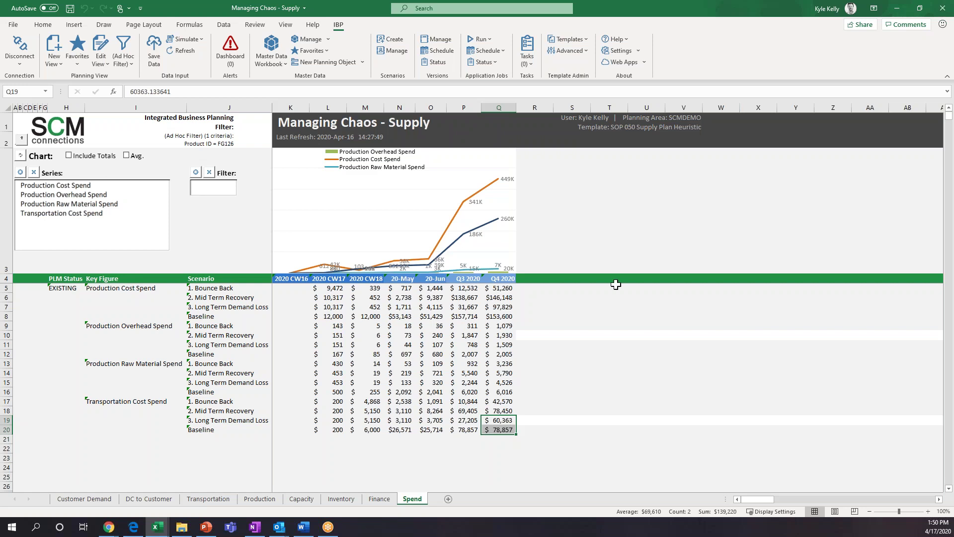
click(590, 381)
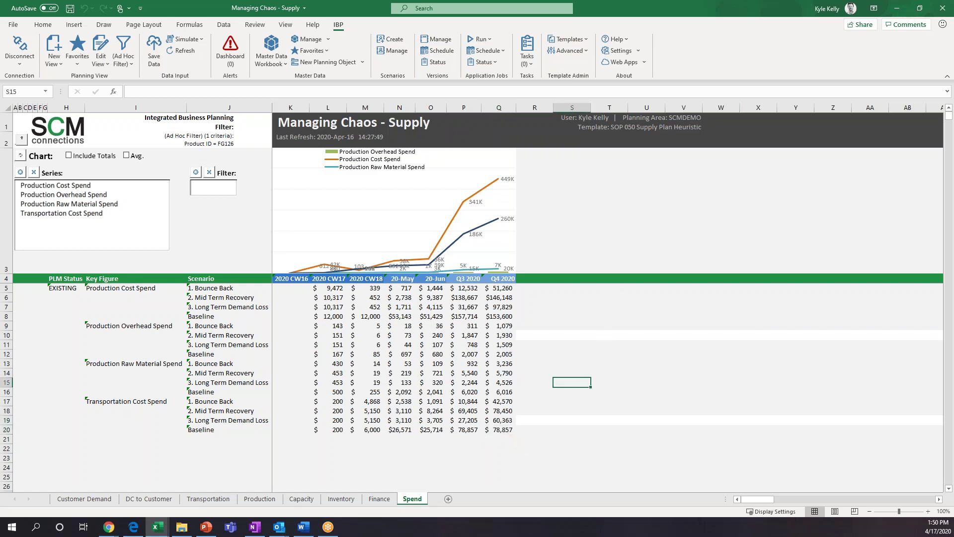